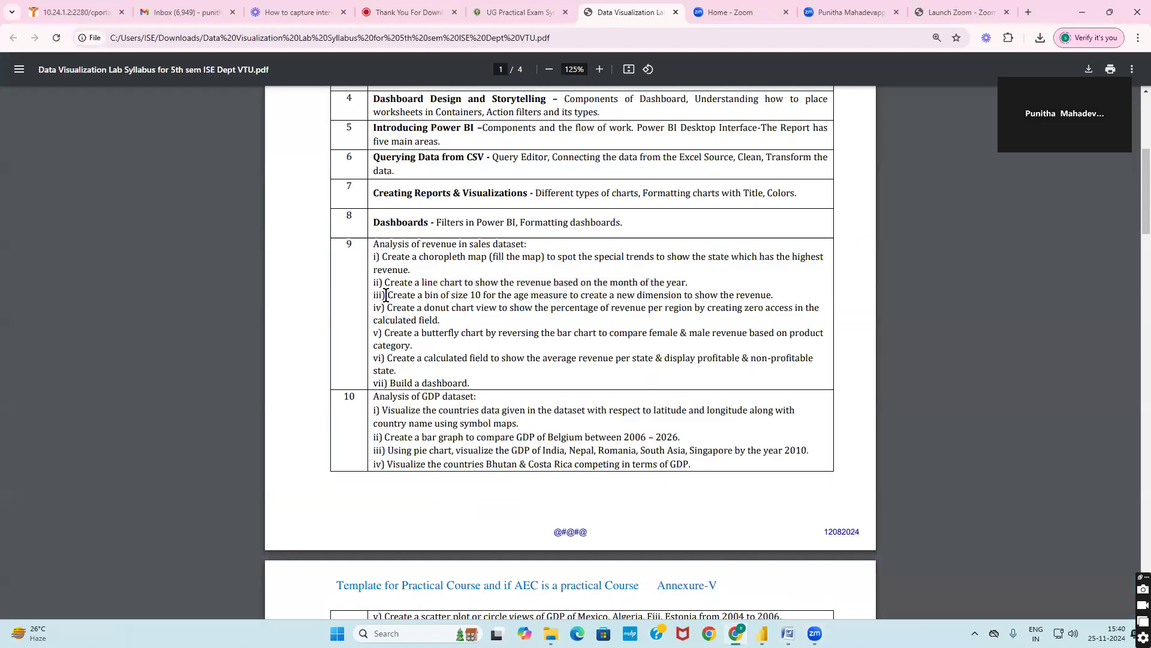
- Highlight the syllabus task on creating a size-10 age bin, then switch to Power BI Desktop
drag(387, 295, 774, 296)
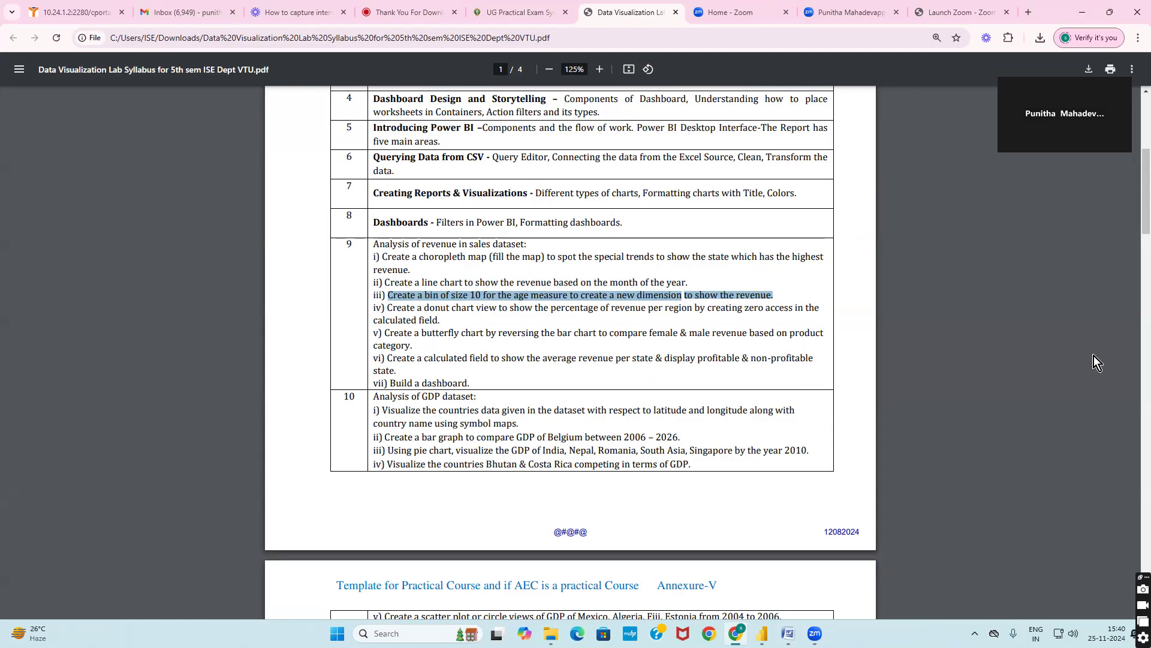
click(762, 633)
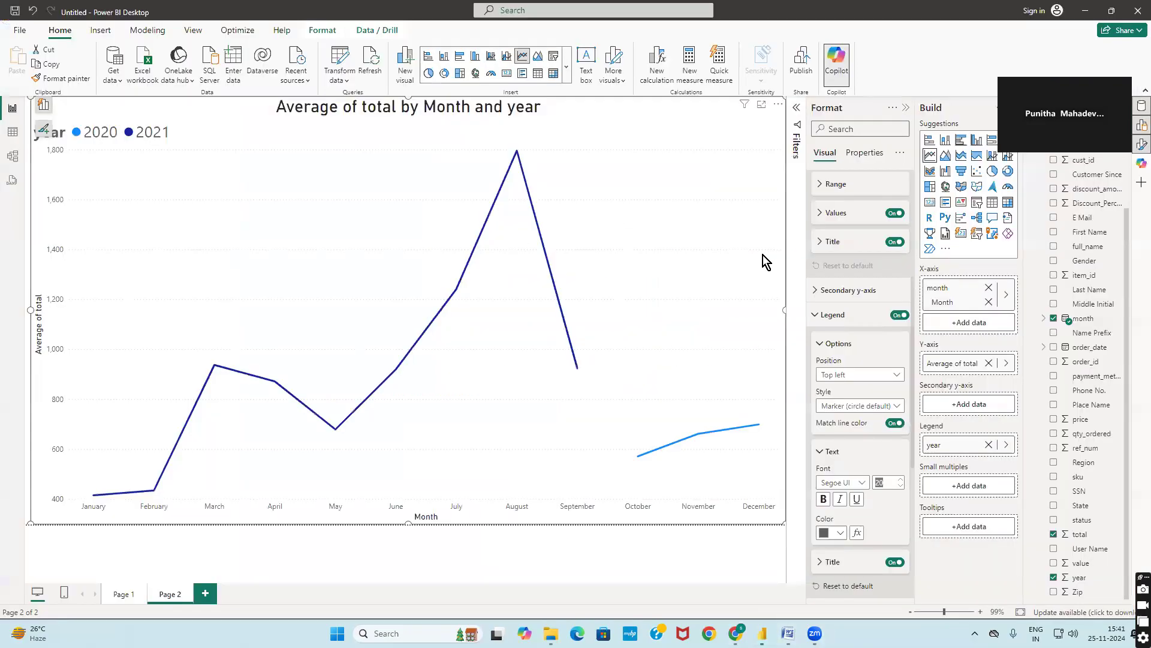
click(11, 134)
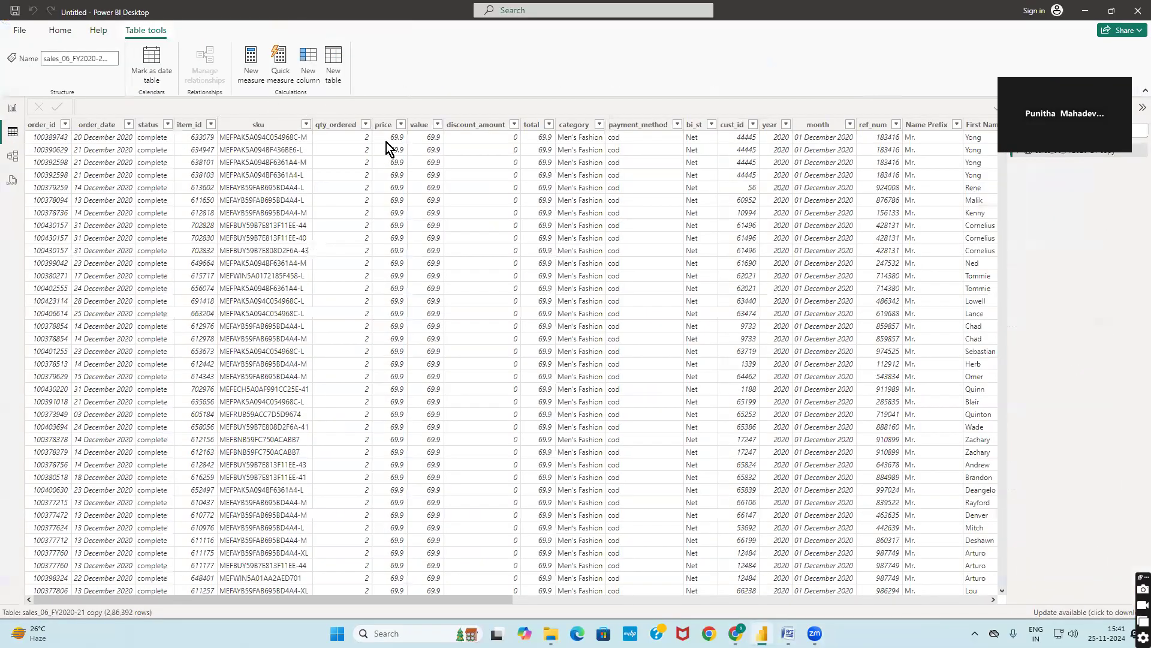
drag(396, 599, 634, 631)
scroll(623, 467, right, 2)
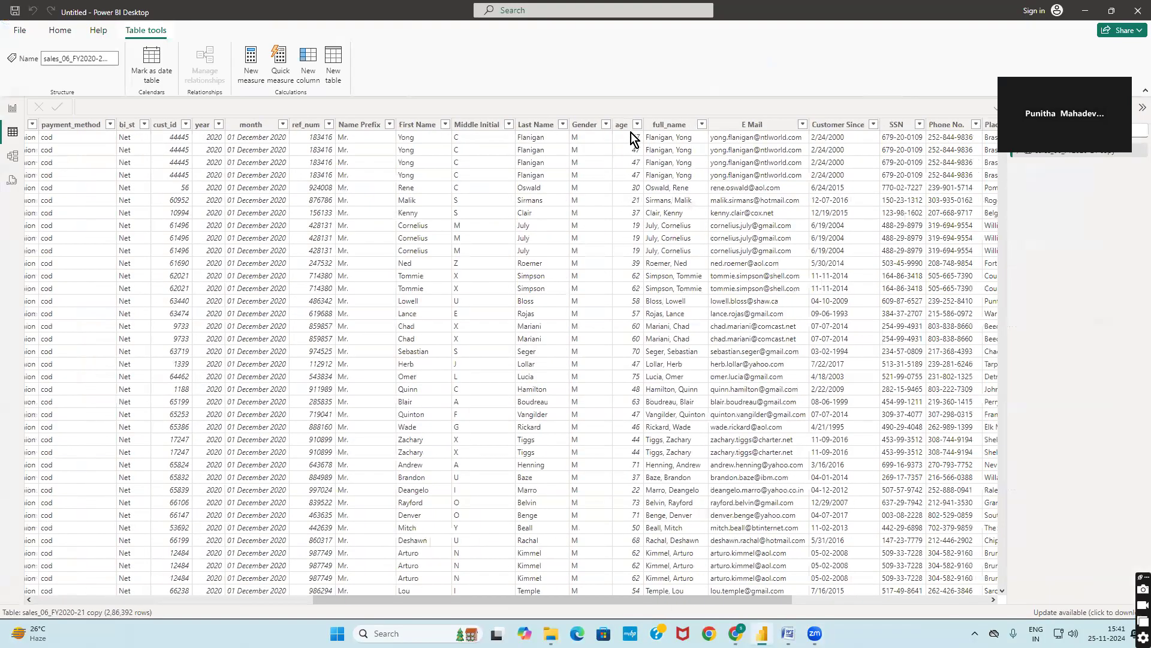
click(630, 131)
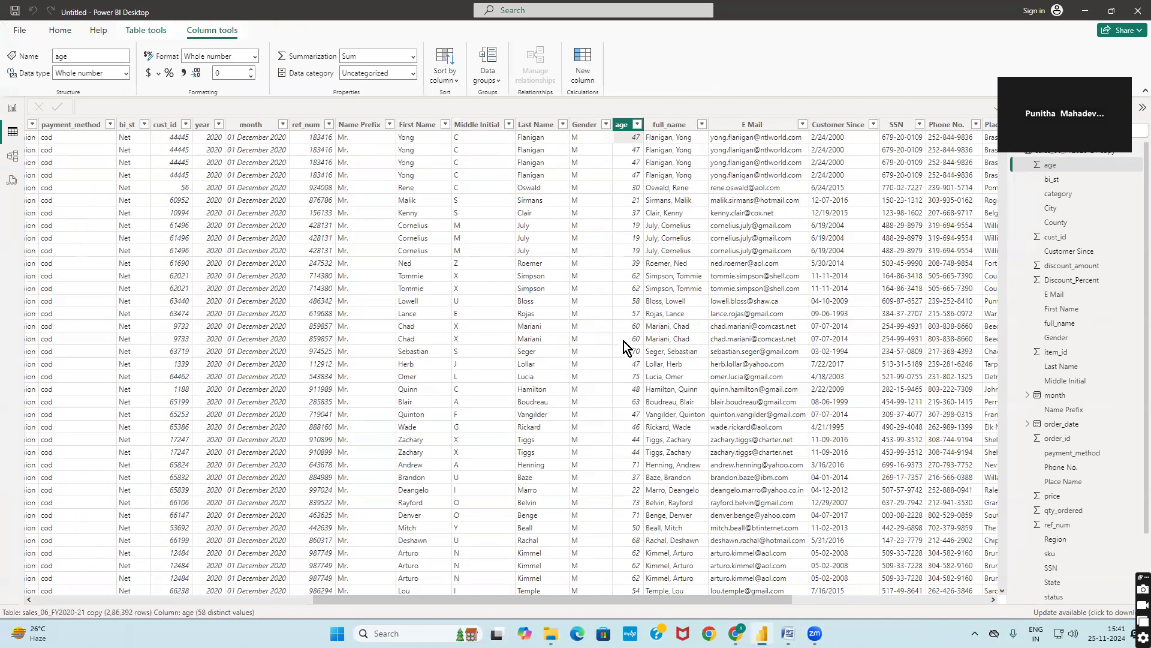
scroll(621, 352, down, 20)
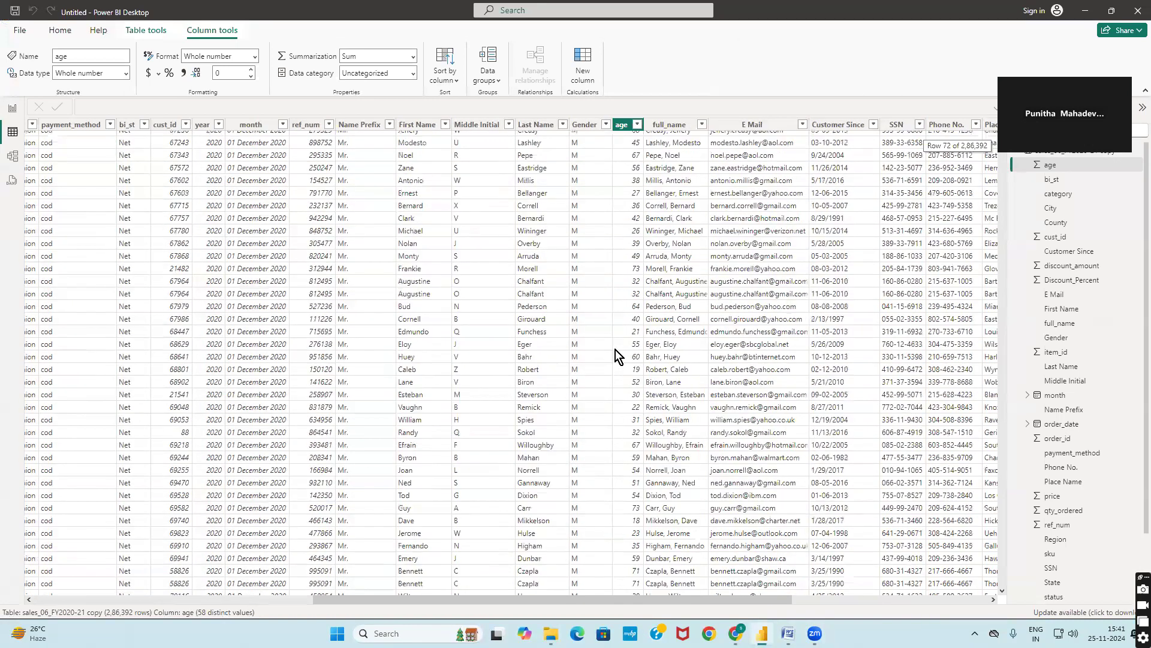
scroll(614, 343, up, 15)
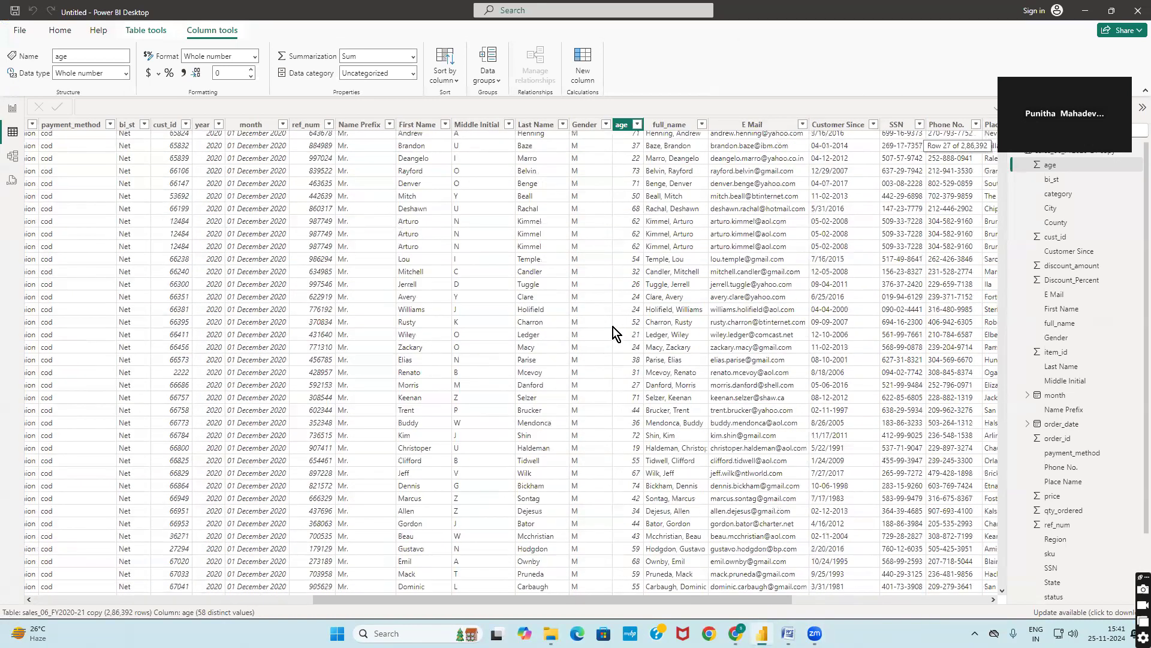
scroll(614, 334, up, 9)
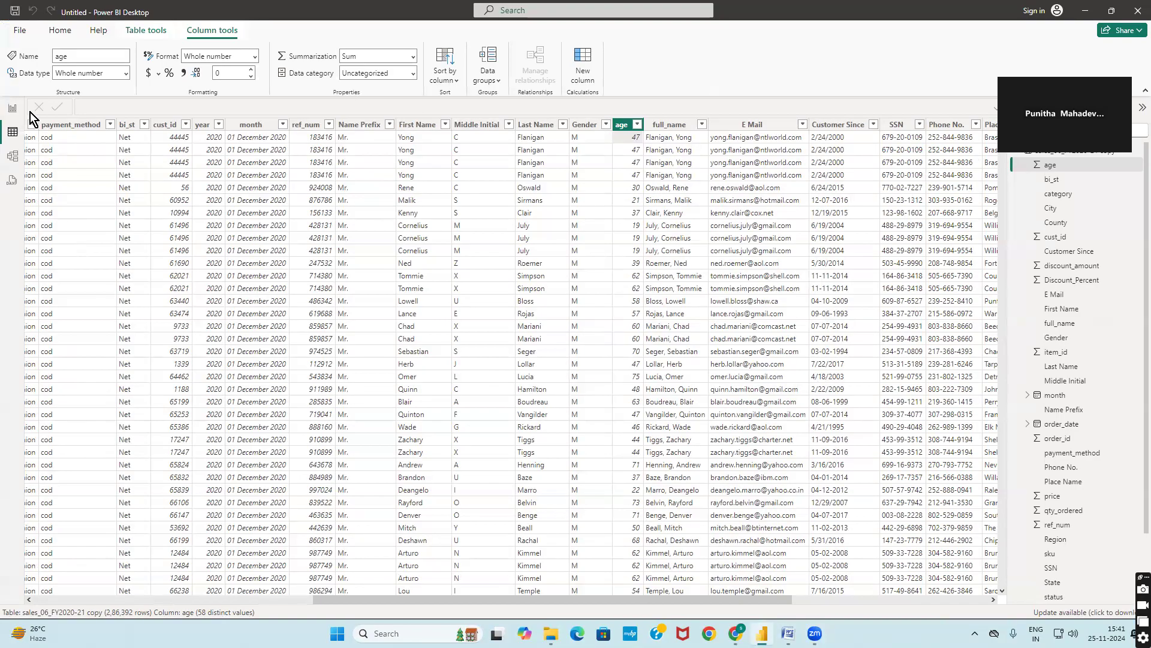
click(11, 111)
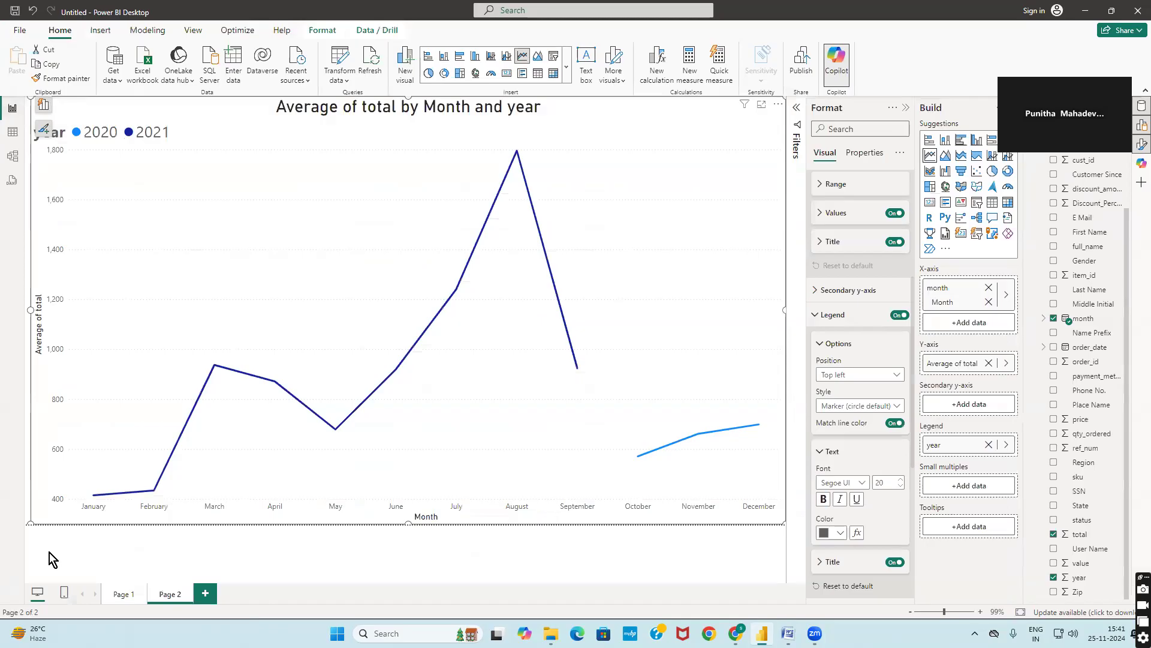
- Open Power Query Editor and begin a Custom Column for the sales query
click(340, 62)
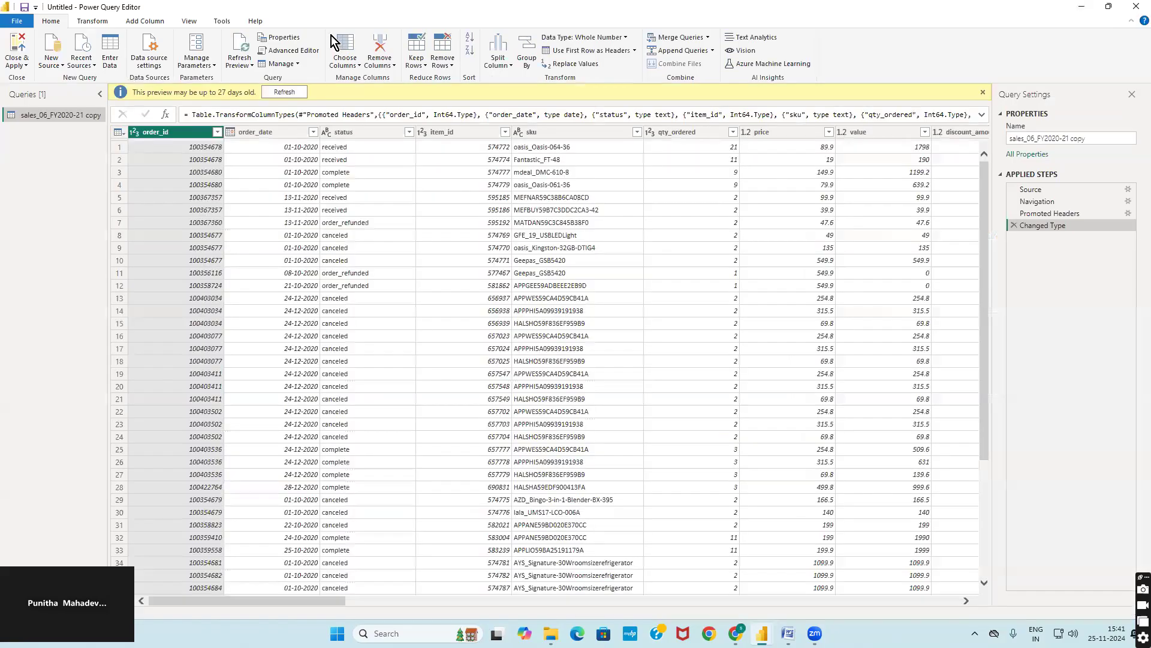
click(145, 22)
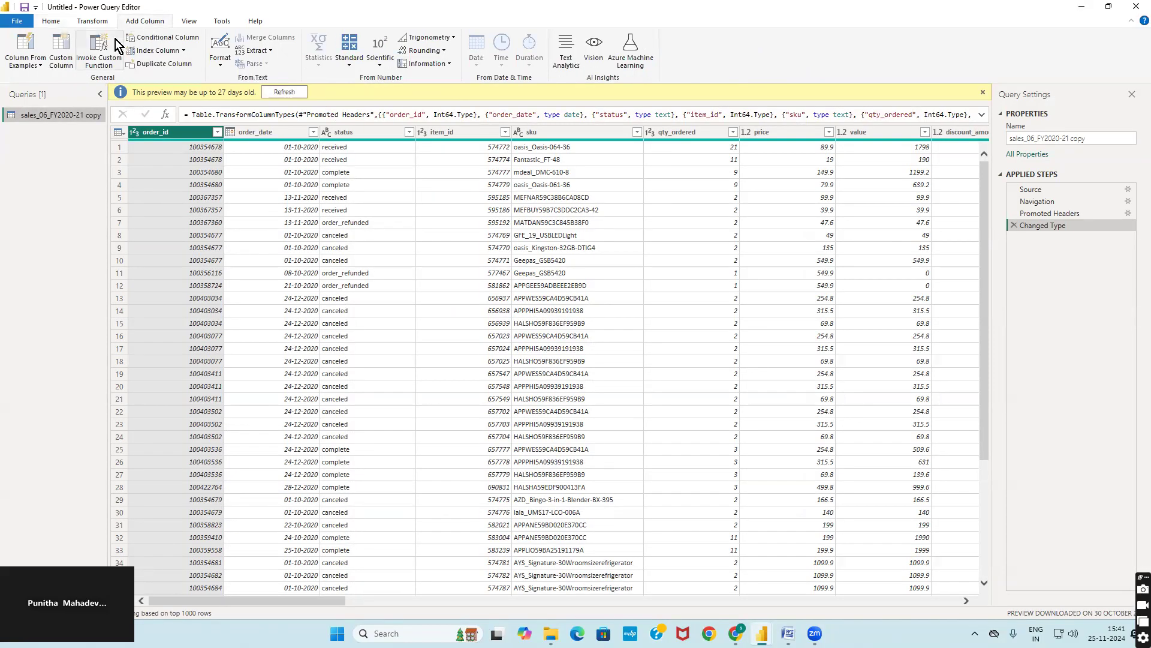
click(62, 60)
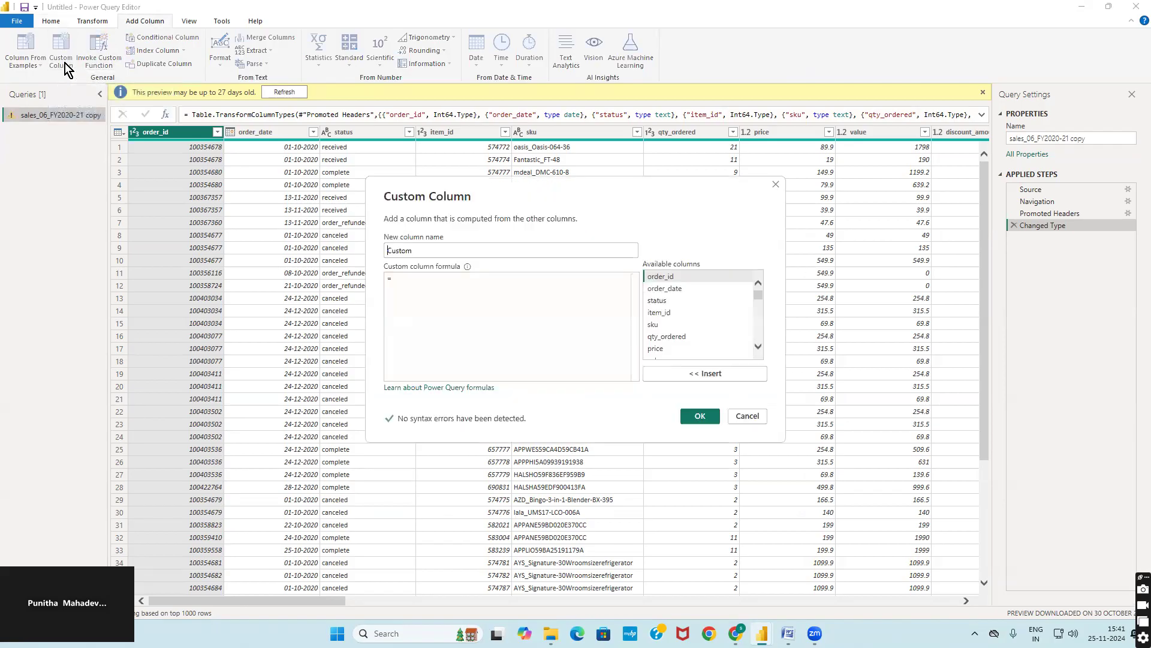
- Name the column 'age bins' and write the first condition: age >=18 and <=27 then "18-27"
drag(421, 251, 371, 255)
text(age bins)
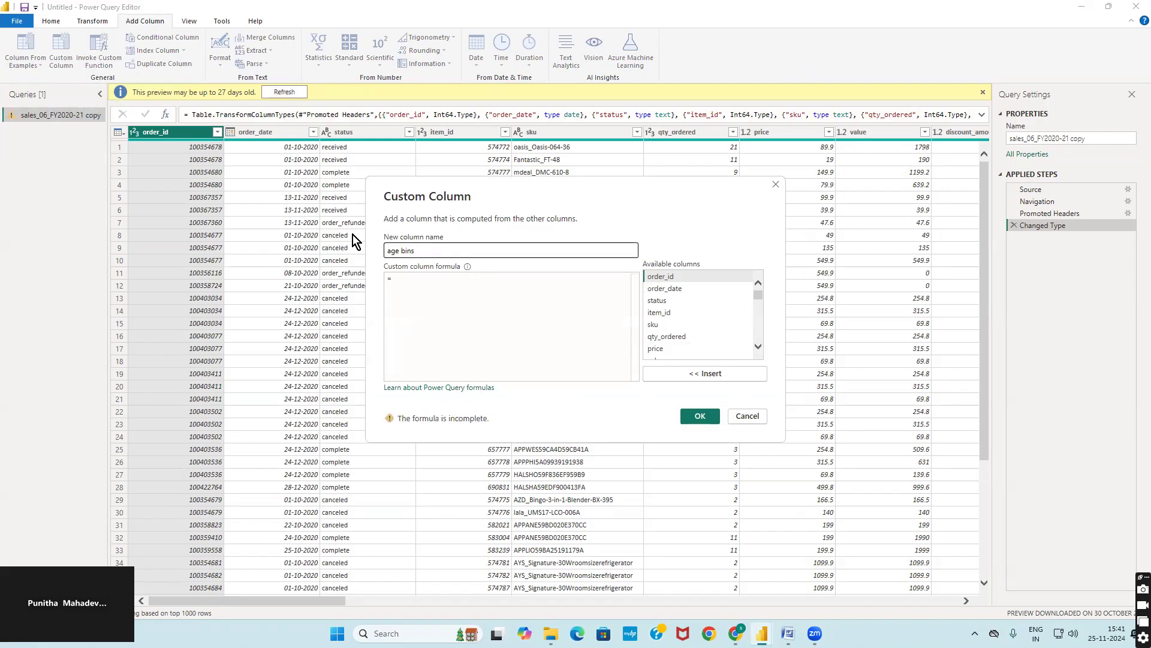
click(418, 278)
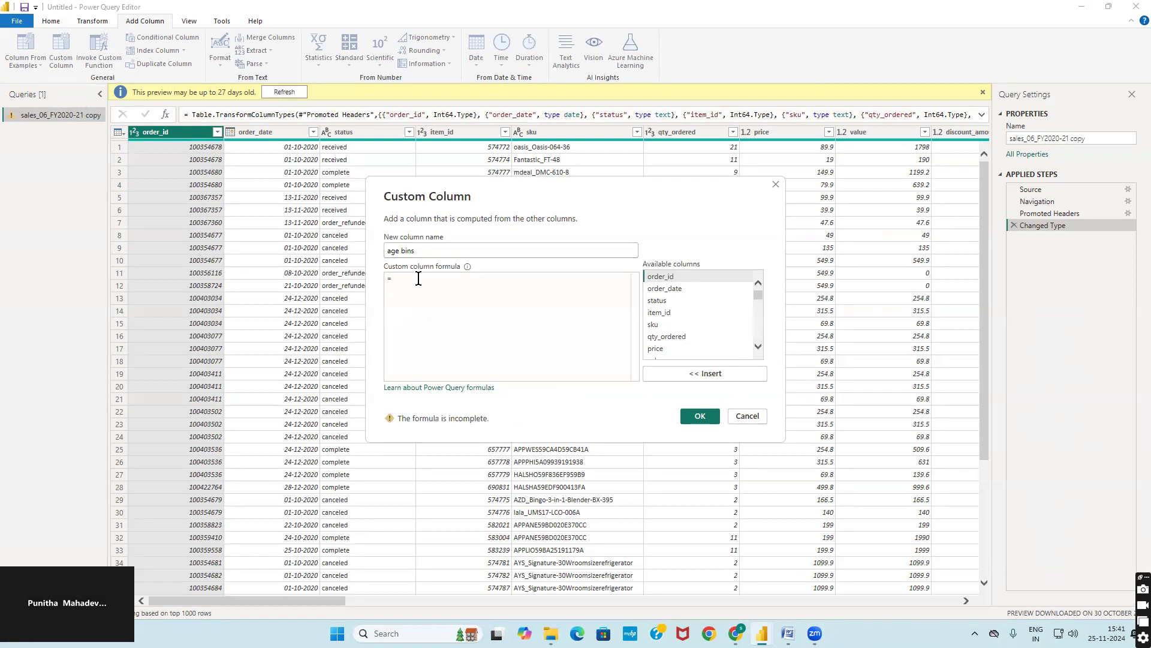
text(if)
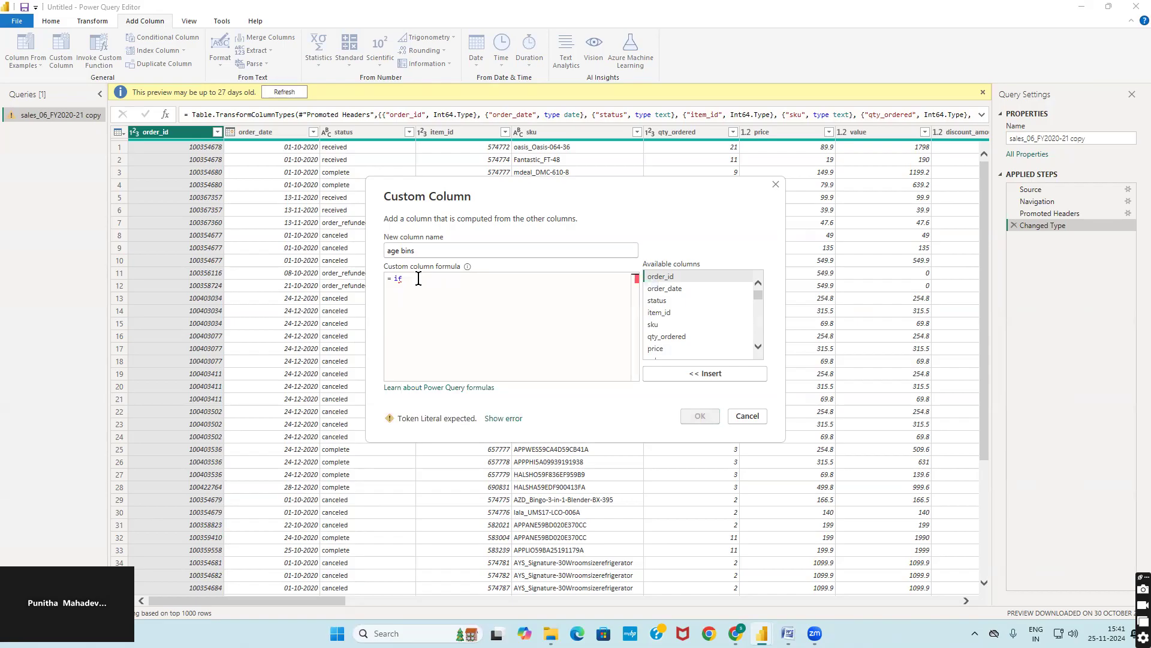
scroll(673, 351, down, 3)
scroll(673, 351, down, 6)
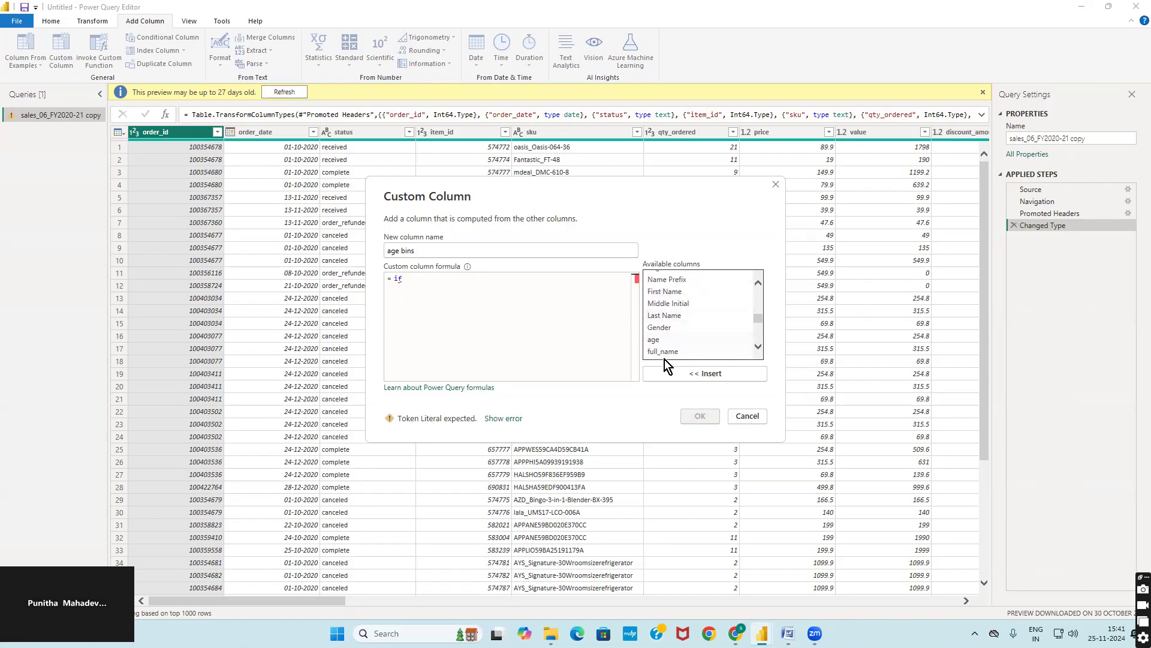
double_click(659, 340)
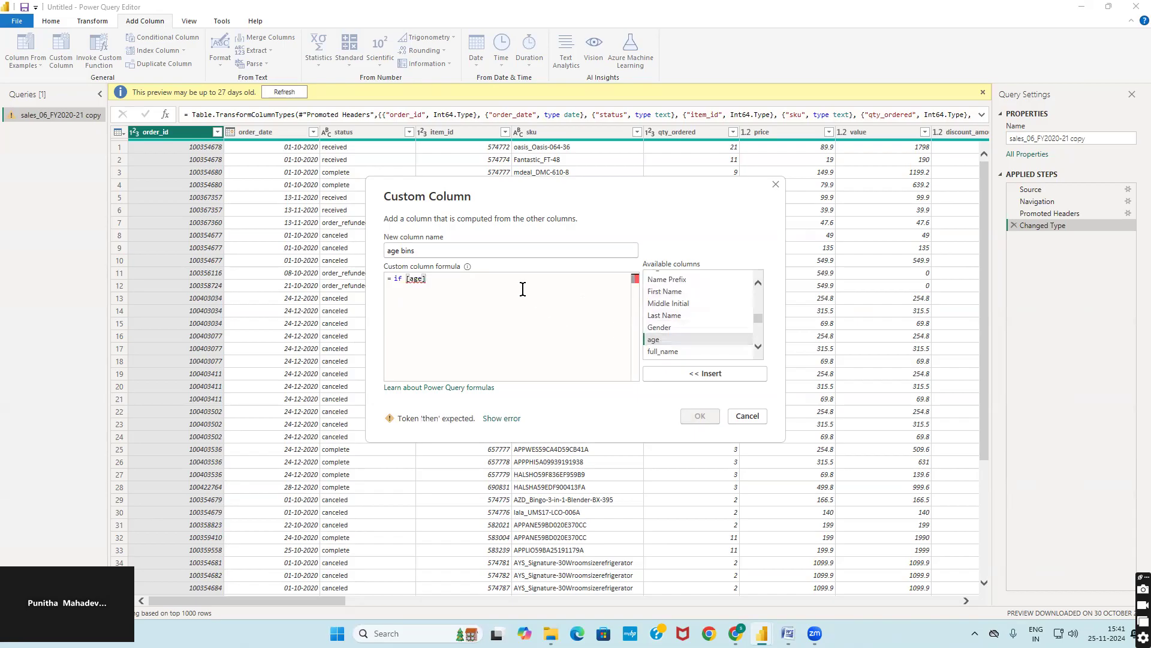
text(>=18 and)
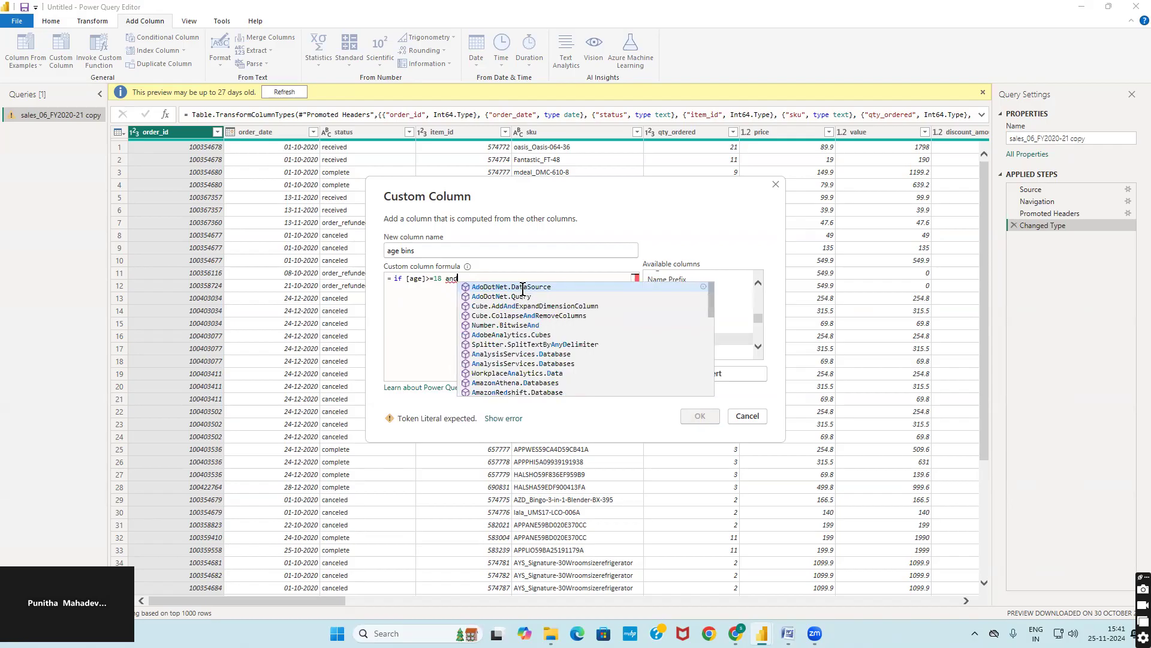
double_click(667, 341)
text(<)
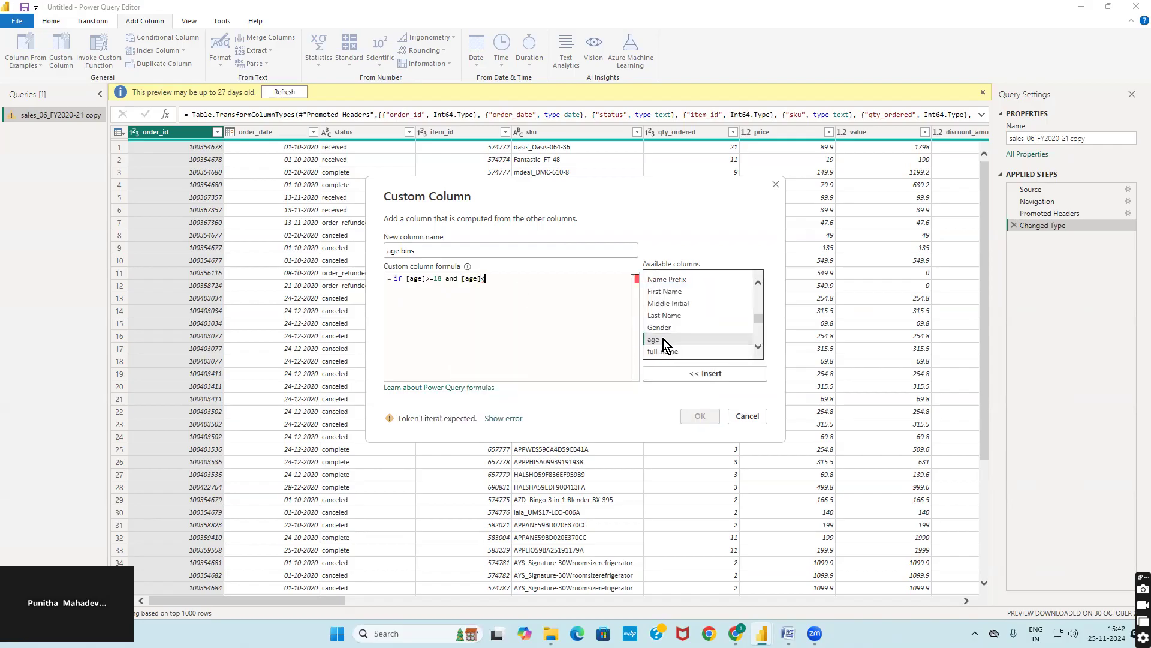
text(=27 then "18-27)
- Add a second else-if line binning ages 28 to 37 as "28-37"
key(Return)
text(e)
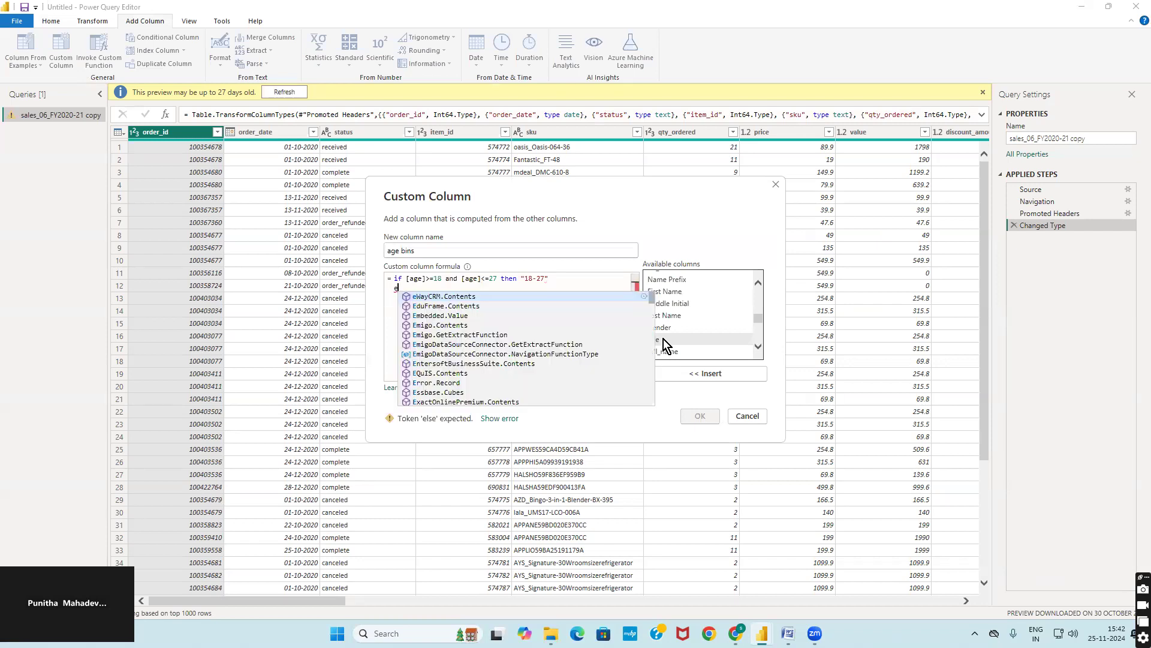
text(lse if)
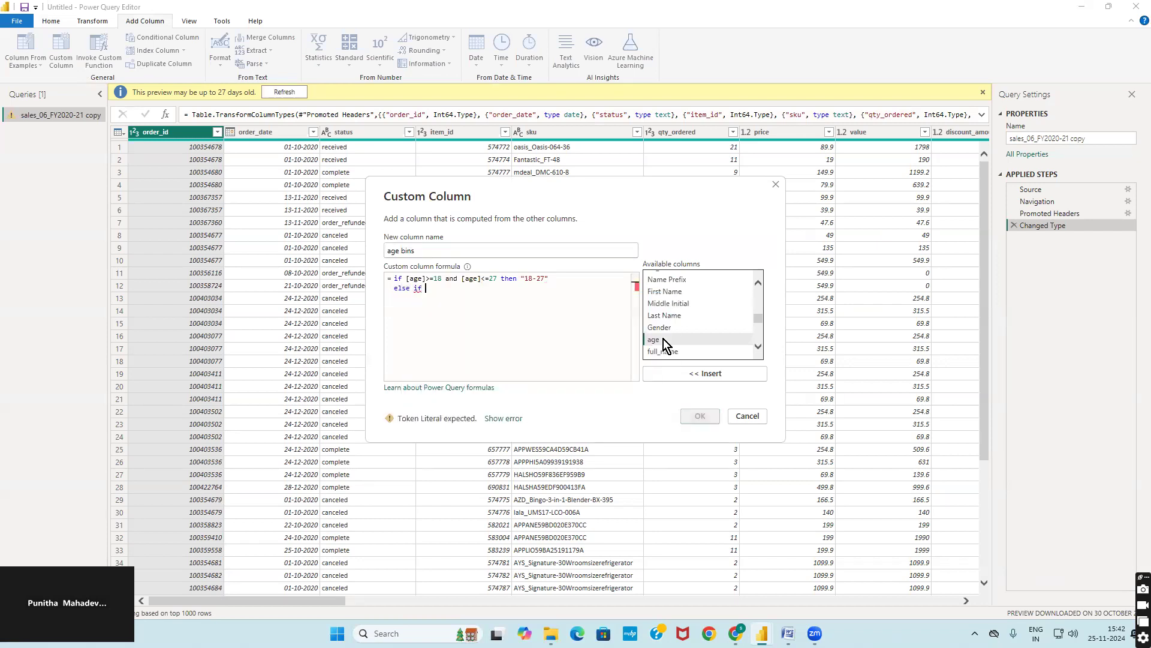
drag(405, 279, 553, 277)
key(ctrl+c)
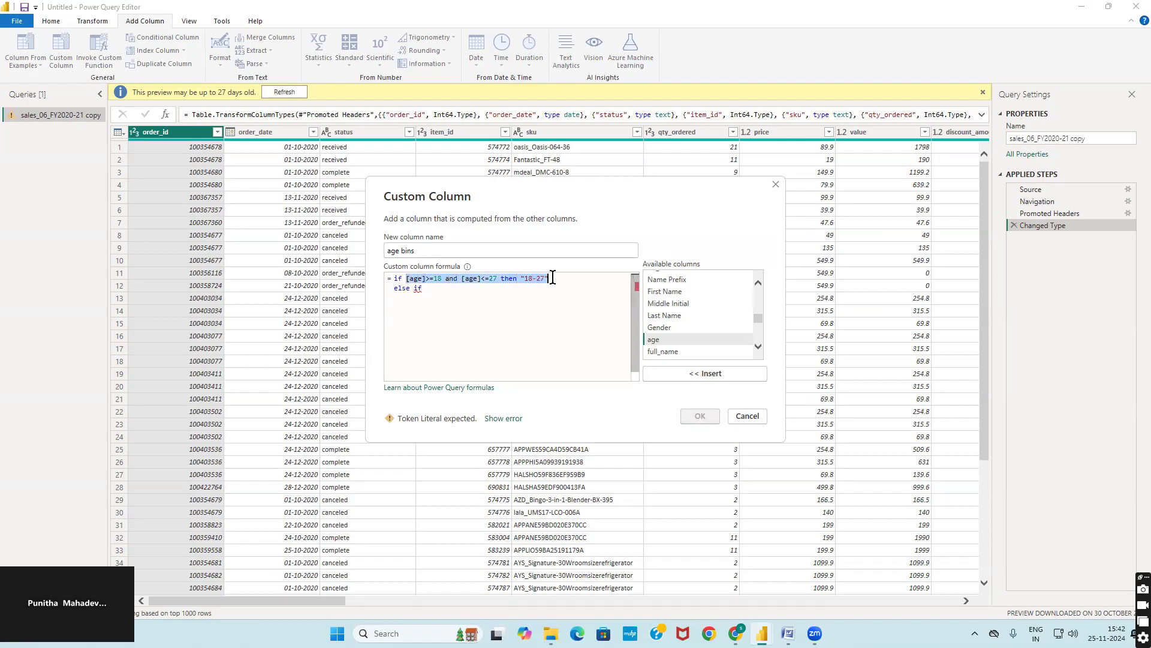
click(467, 290)
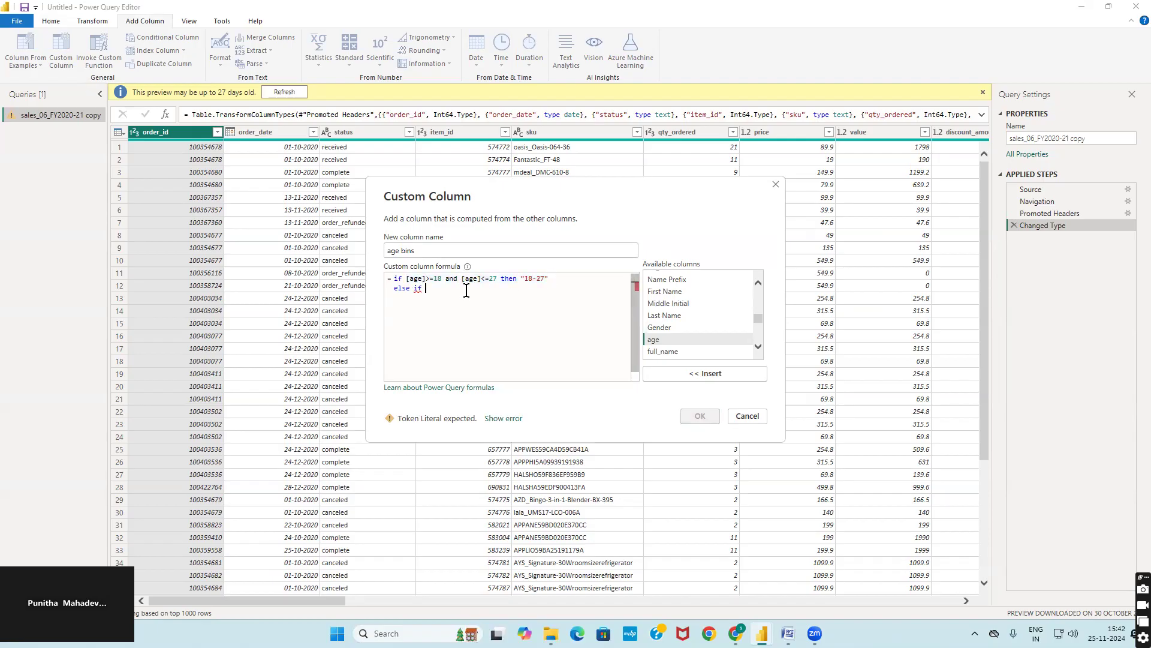
key(ctrl+v)
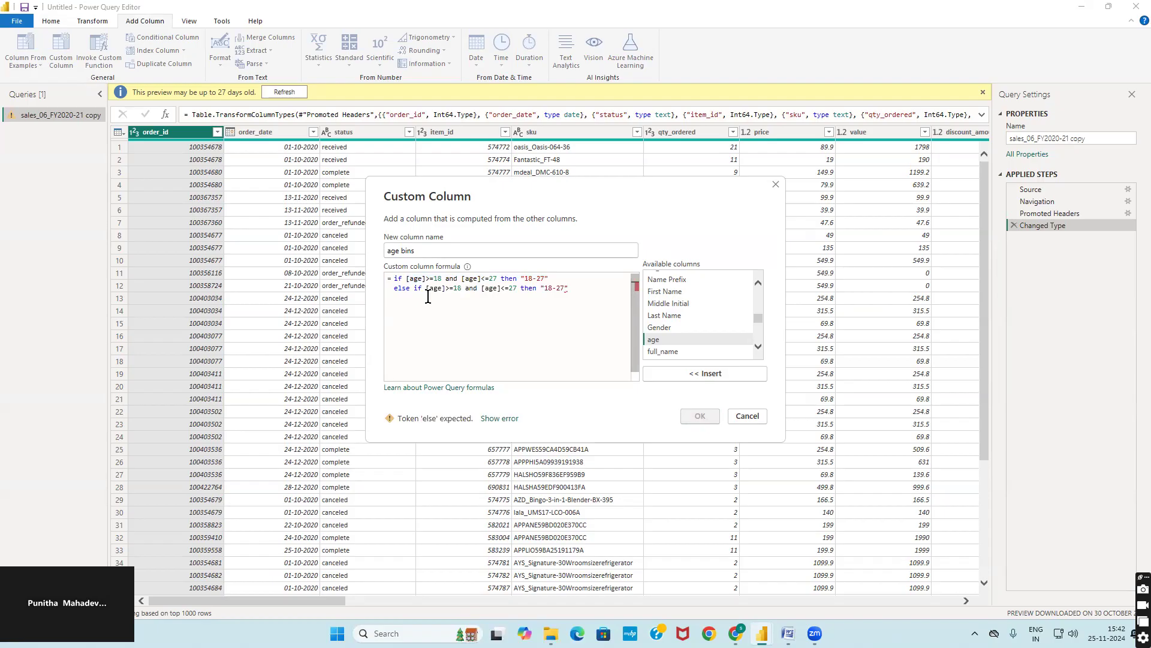
key(BackSpace)
text(2)
key(Right)
key(Right)
key(Right)
key(Right)
key(Right)
key(Right)
key(Right)
key(Right)
key(BackSpace)
text(3)
click(549, 288)
key(BackSpace)
text(2)
key(BackSpace)
text(3)
- Duplicate the 28-37 line three times and finish with else "68-75"
drag(393, 288, 578, 288)
key(ctrl+c)
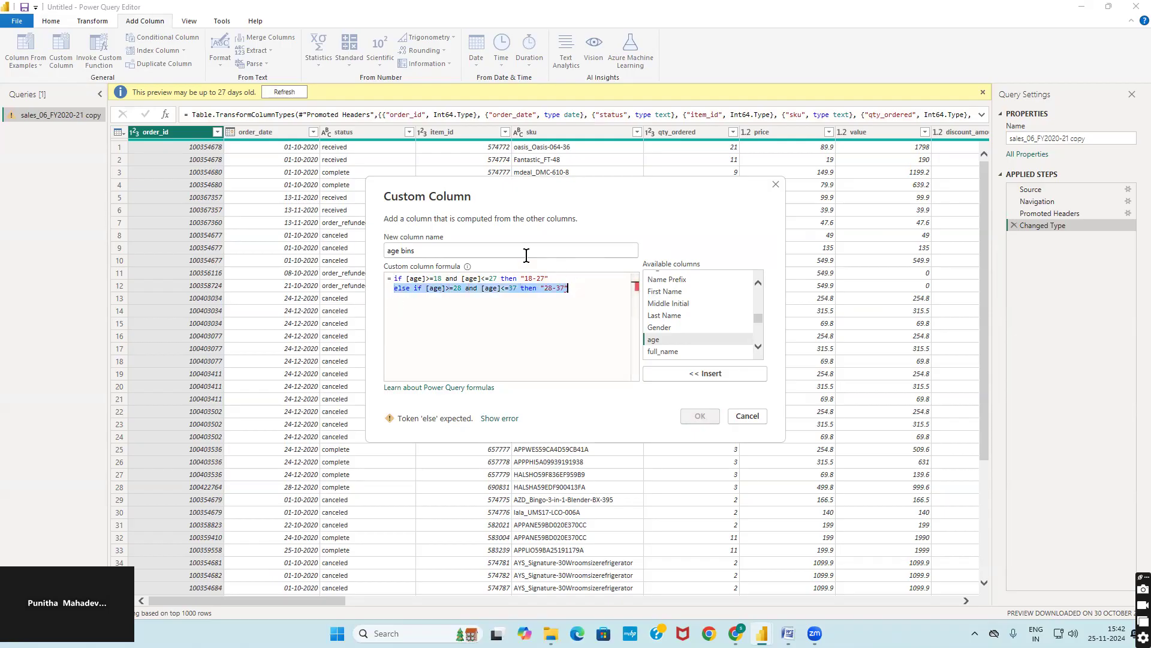
click(565, 291)
key(Return)
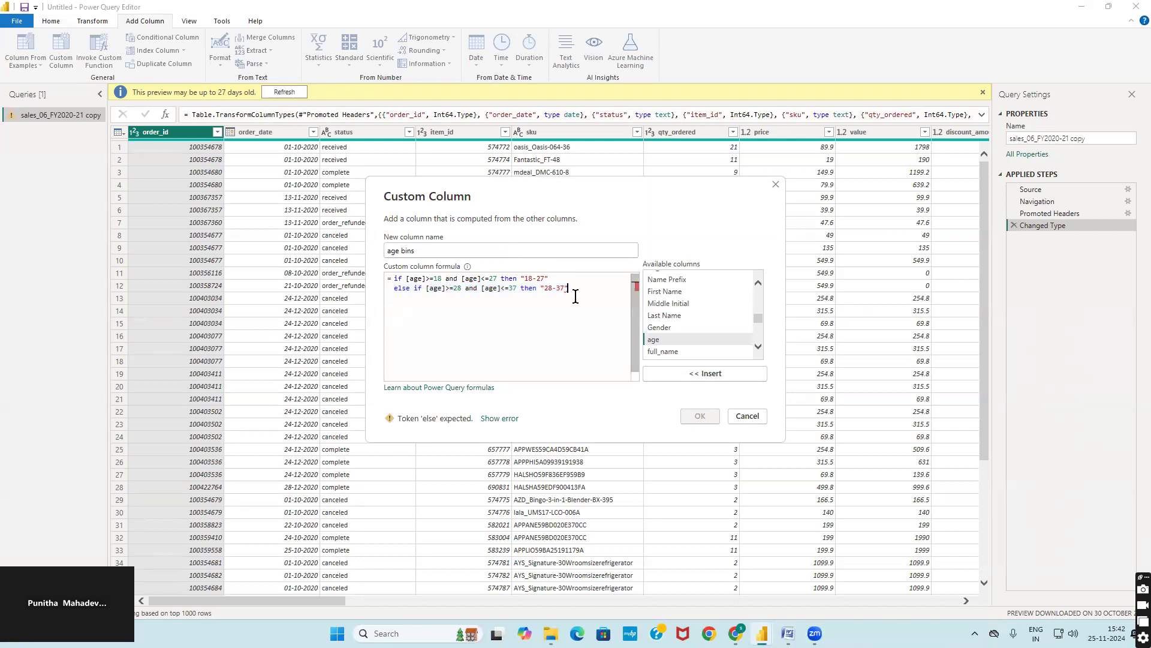
key(ctrl+v)
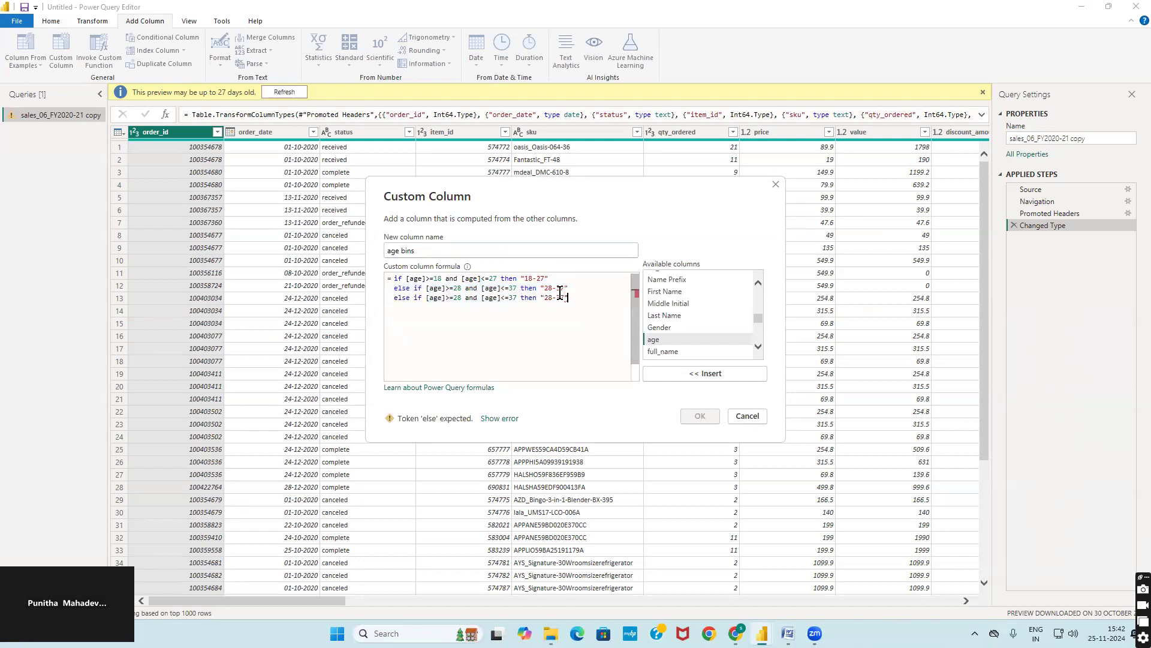
key(Return)
key(ctrl+v)
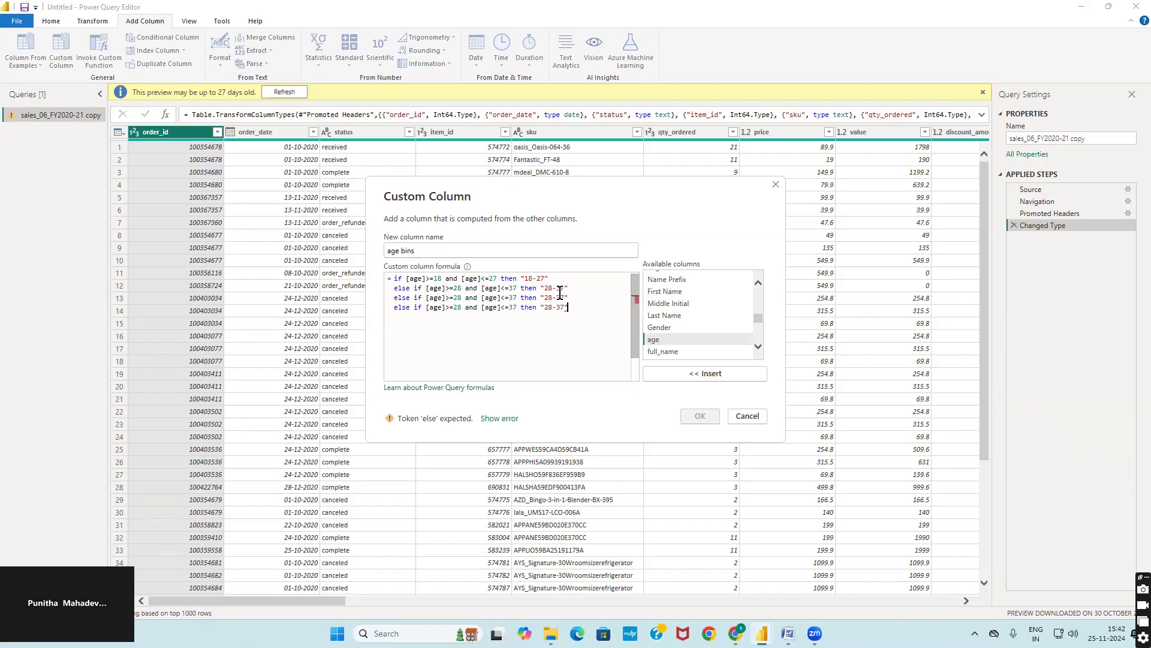
key(Return)
key(ctrl+v)
key(Return)
text(els)
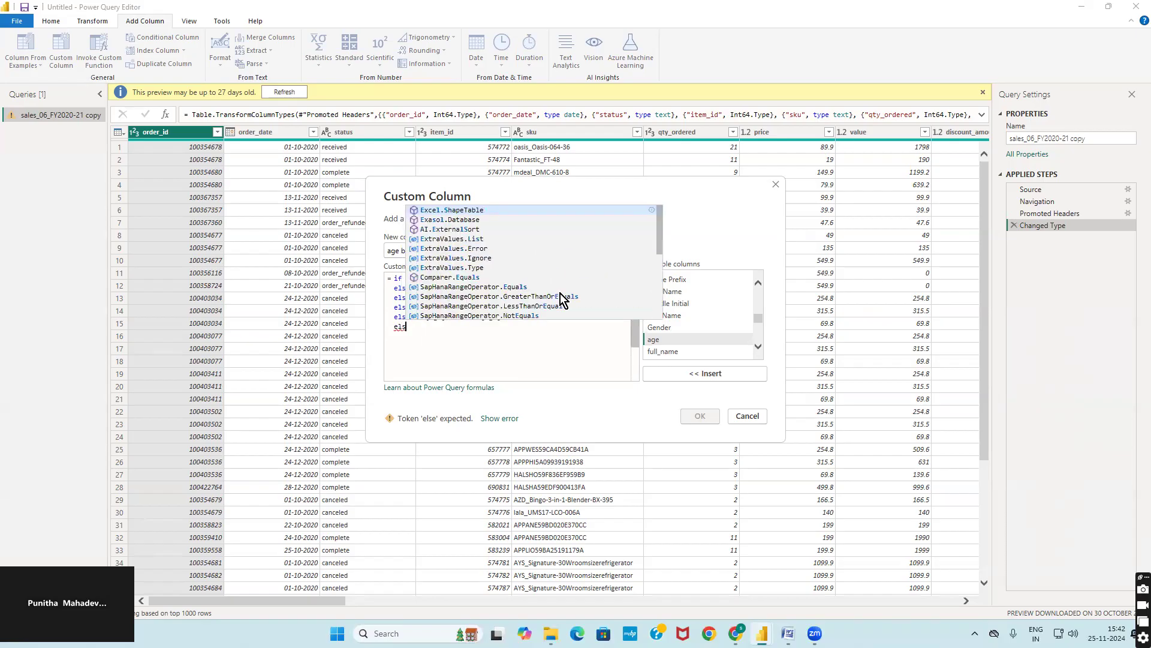
text(e "68-75)
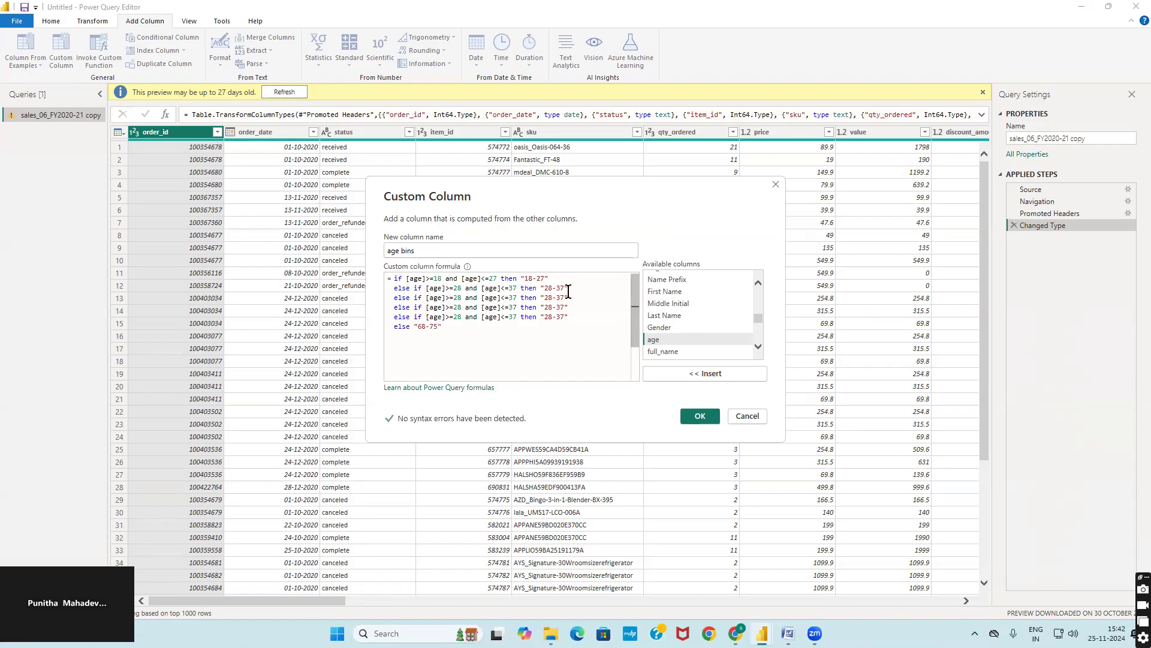
- Change the copied lines' age bounds to 38-47, 48-57 and 58-67
double_click(457, 297)
text(38)
key(Down)
key(Left)
key(BackSpace)
text(4)
key(BackSpace)
text(5)
click(518, 307)
key(BackSpace)
key(BackSpace)
text(57)
click(513, 298)
key(BackSpace)
text(4)
key(Down)
key(BackSpace)
text(5)
key(Down)
- Update the copied lines' labels to "38-47", "48-57" and "58-67"
key(BackSpace)
text(6)
click(547, 298)
key(BackSpace)
text(3)
click(556, 298)
key(Delete)
text(45)
key(Left)
key(Left)
key(Left)
key(BackSpace)
text(4)
key(Down)
key(BackSpace)
text(5)
key(Right)
key(Right)
key(BackSpace)
text(6)
click(464, 327)
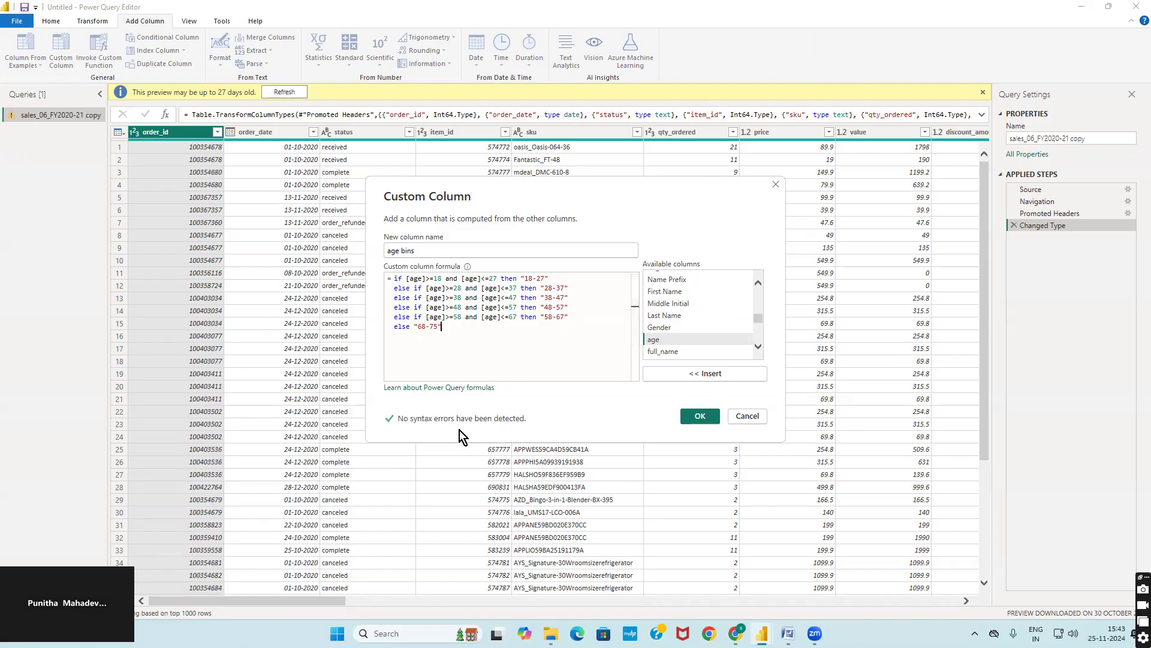
- Add the age bins column to the query, then reopen and reconfirm its Added Custom step
click(694, 419)
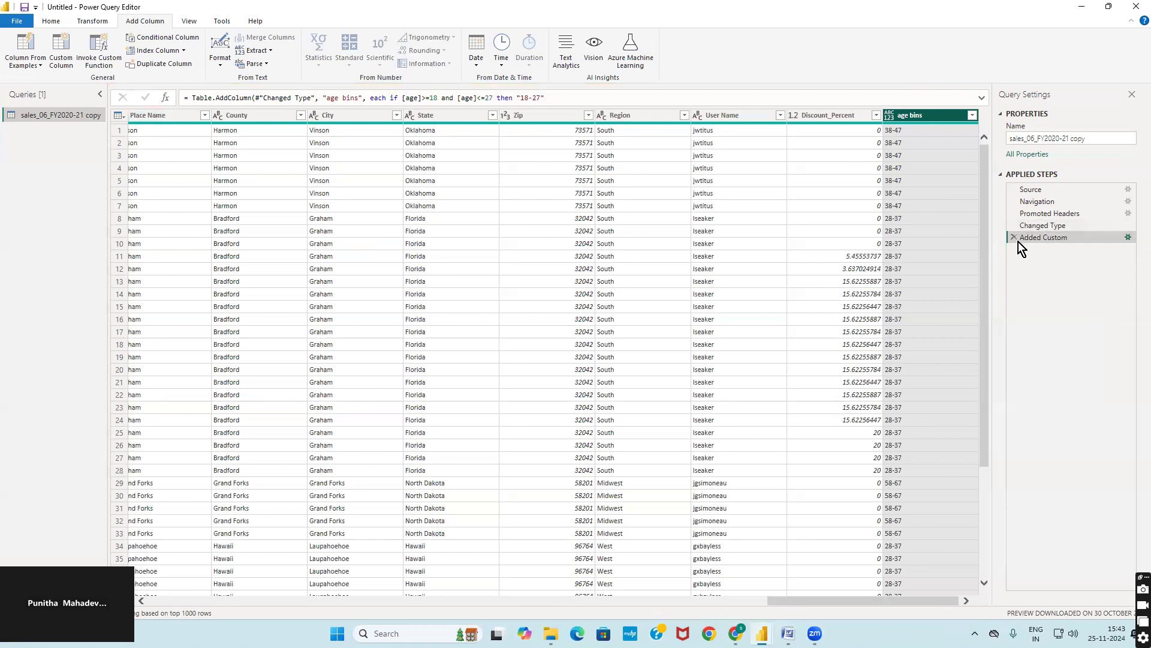
click(1128, 238)
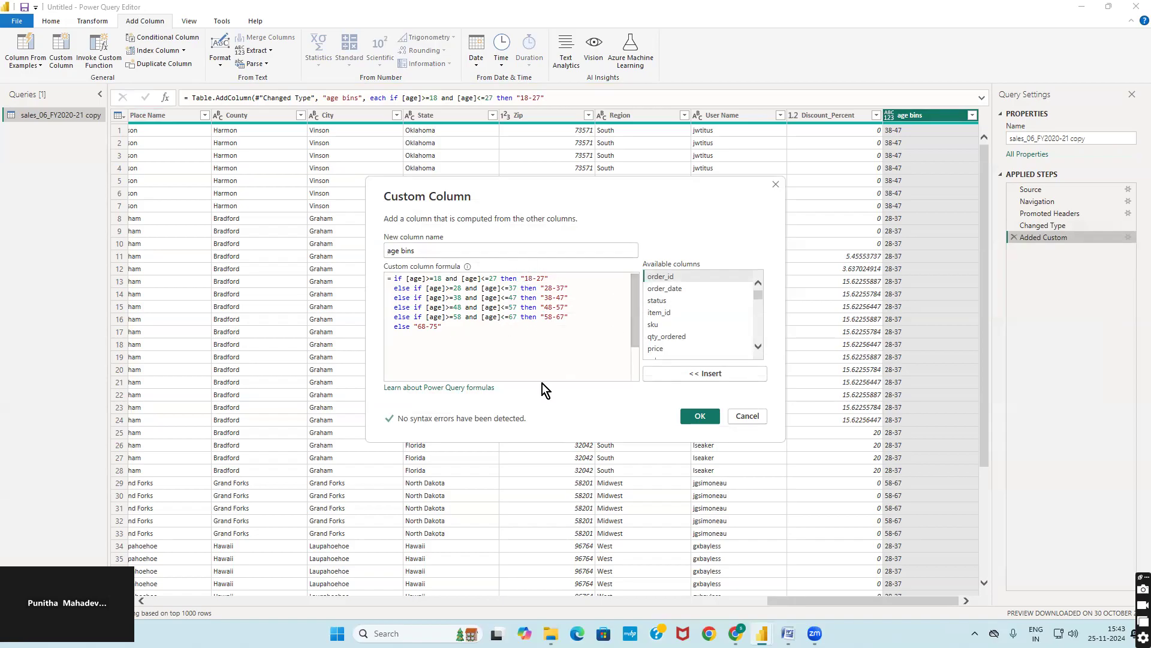
click(700, 416)
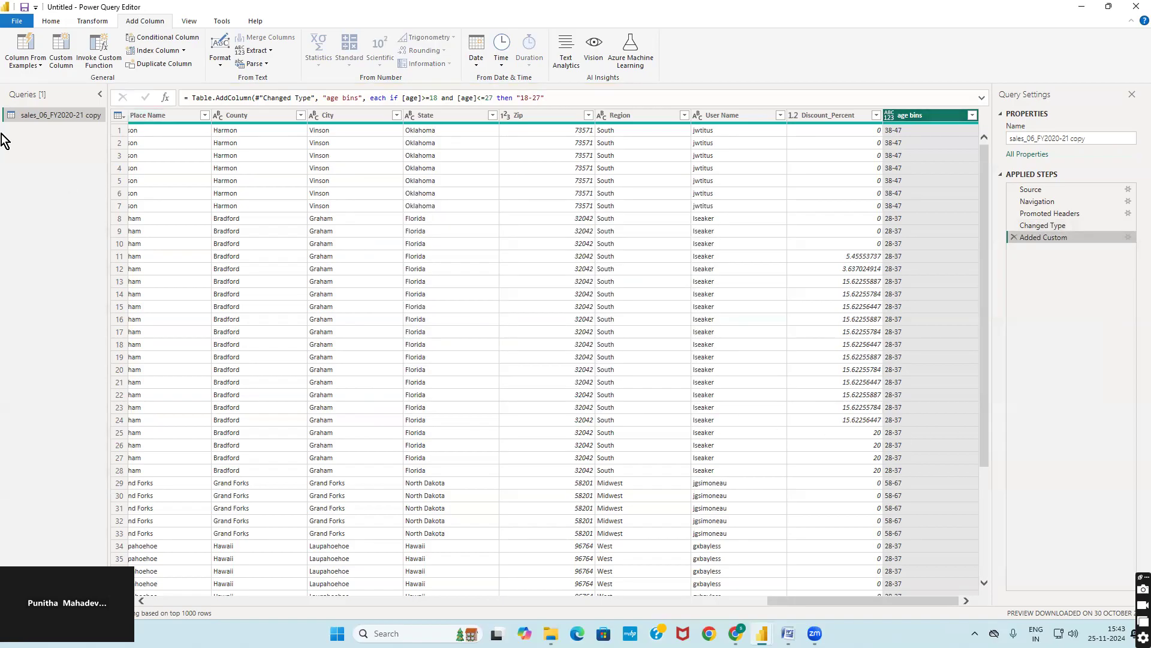
click(50, 23)
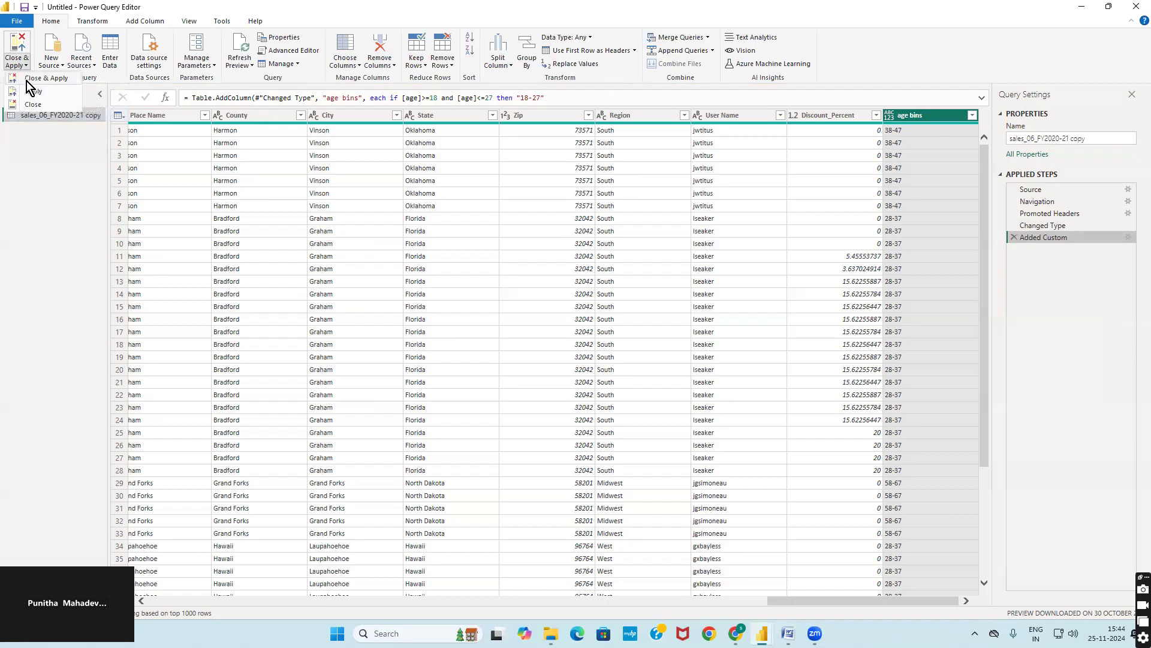
- Close & Apply the query changes and dismiss the load dialog
click(26, 81)
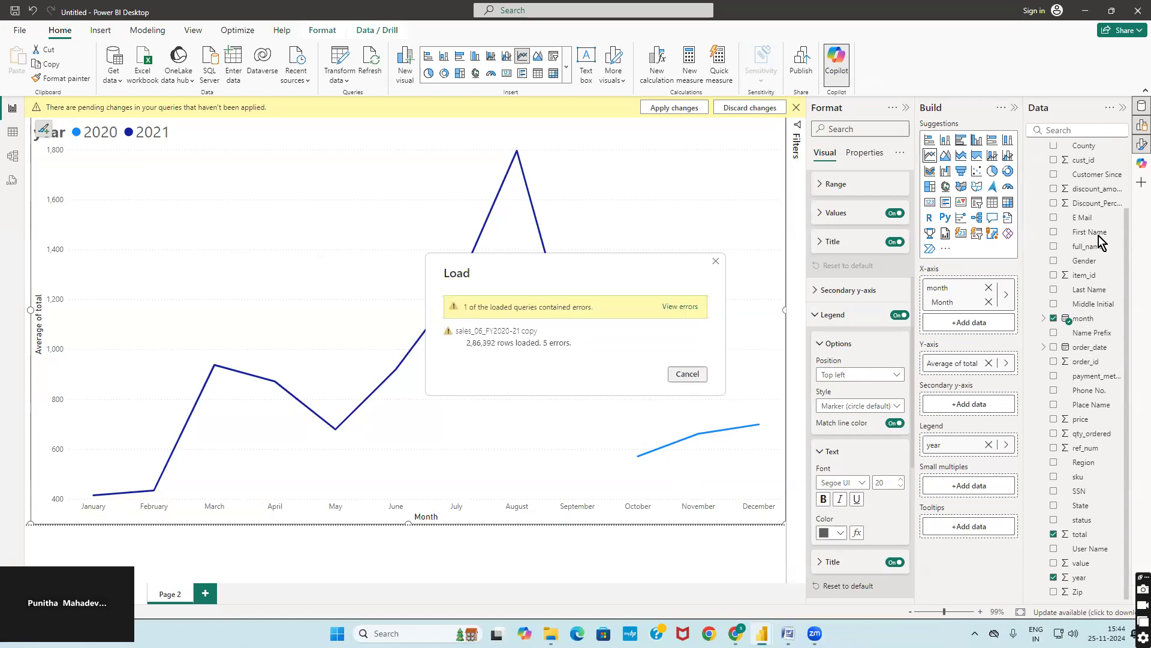
click(698, 376)
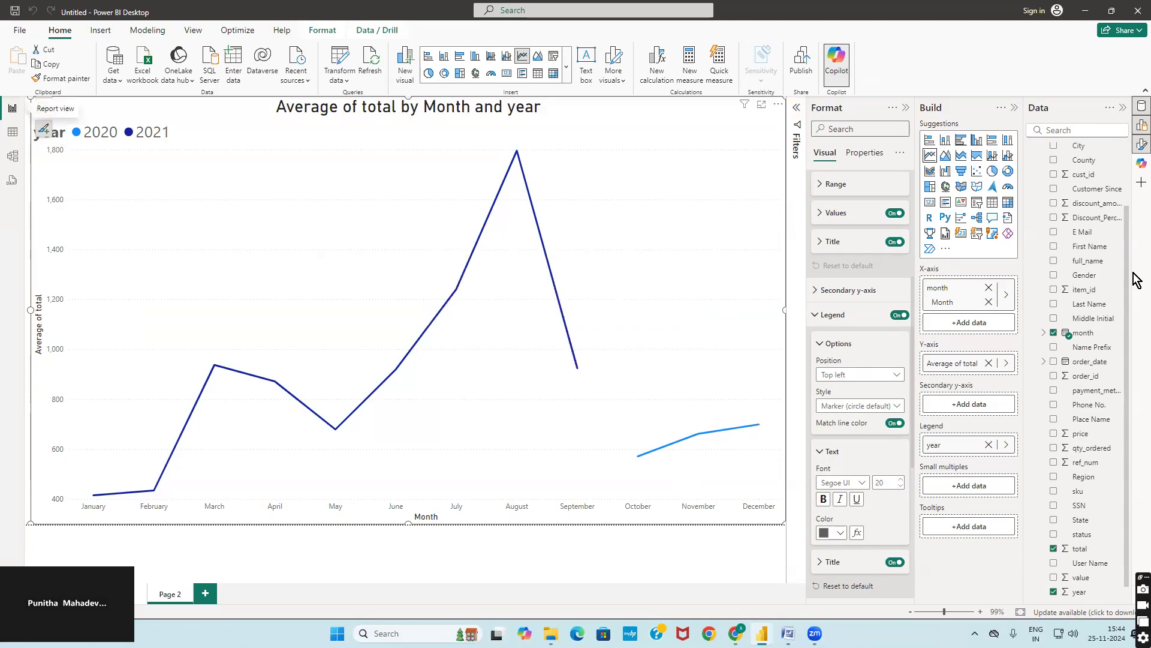
drag(1126, 255, 1128, 161)
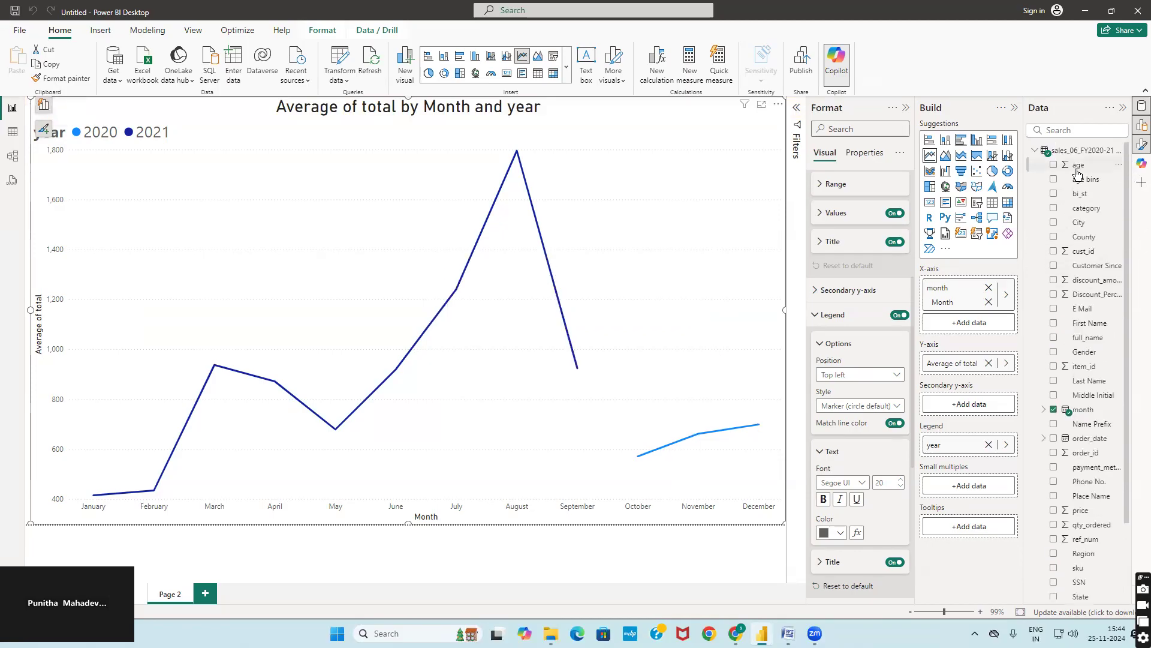
- On new Page 3, add a large clustered column chart of sum of total by age bins
click(204, 594)
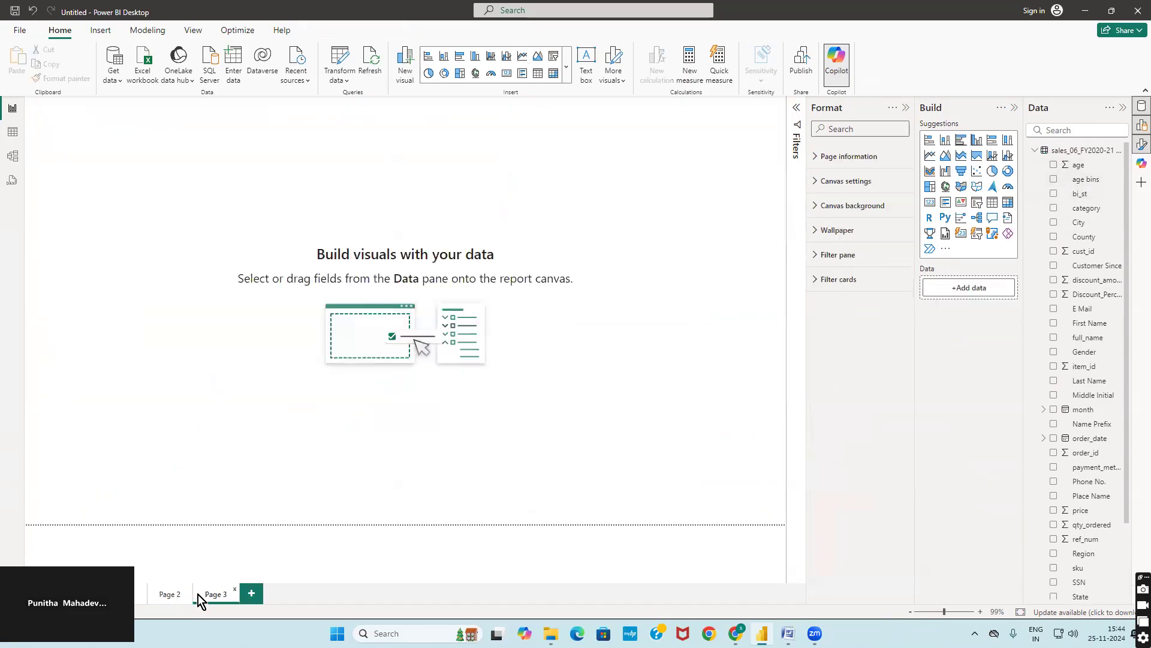
click(945, 140)
drag(197, 263, 779, 523)
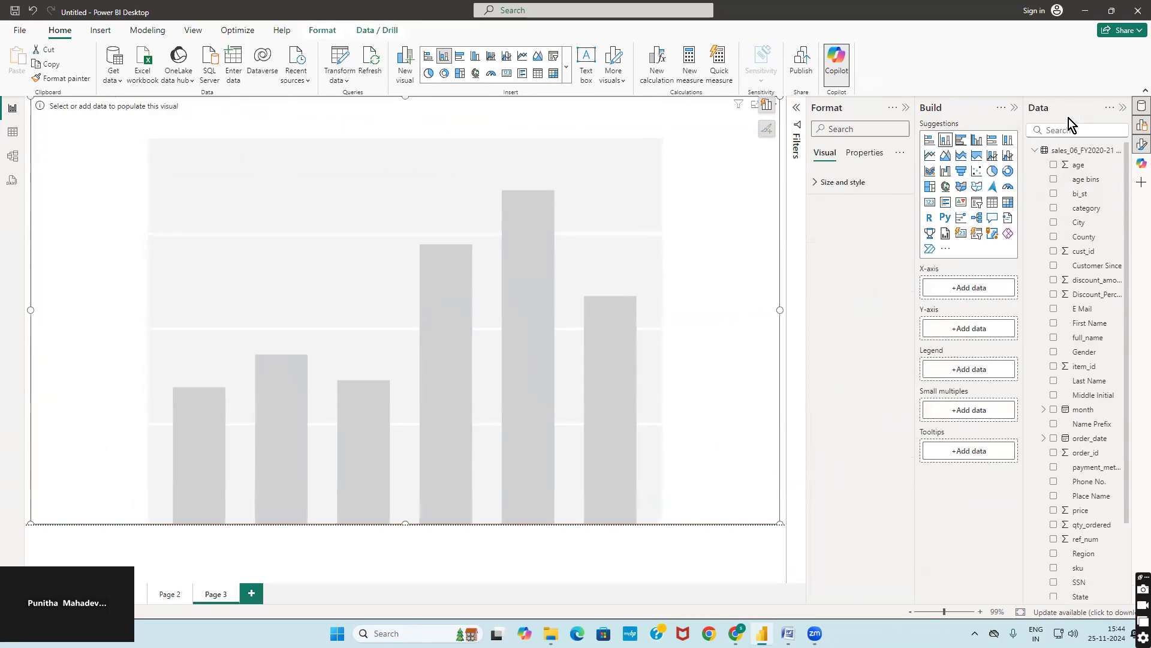
drag(1079, 179, 966, 289)
scroll(1089, 592, down, 3)
drag(1079, 533, 972, 358)
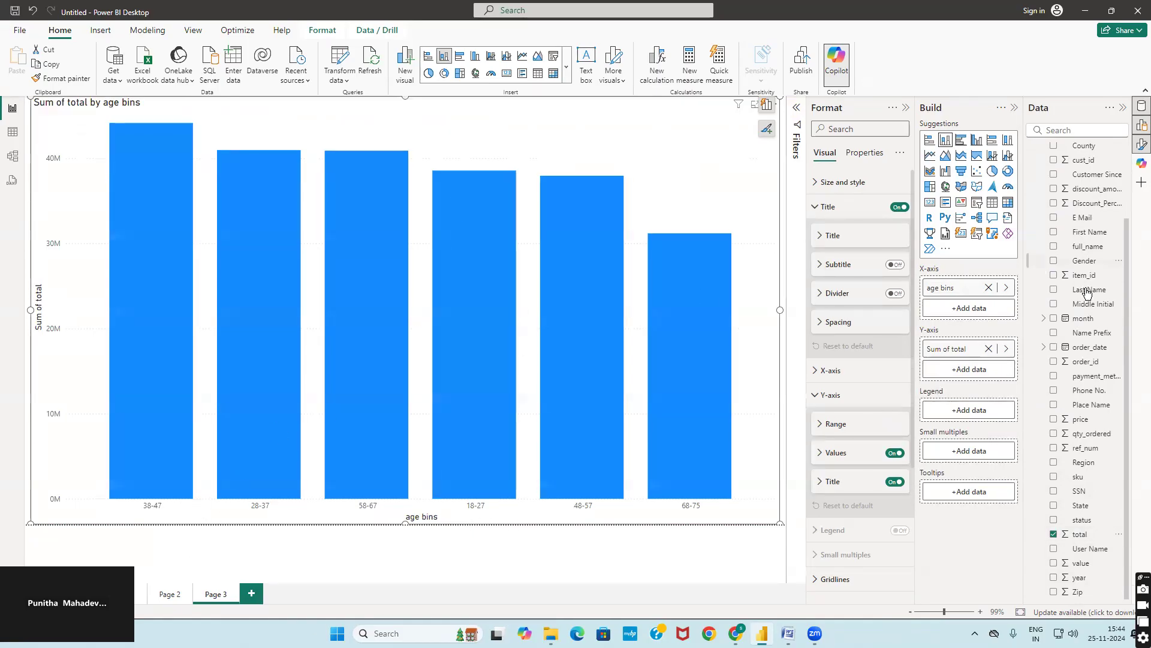
- Check that total is summed, then turn on data labels for the bars
click(1006, 348)
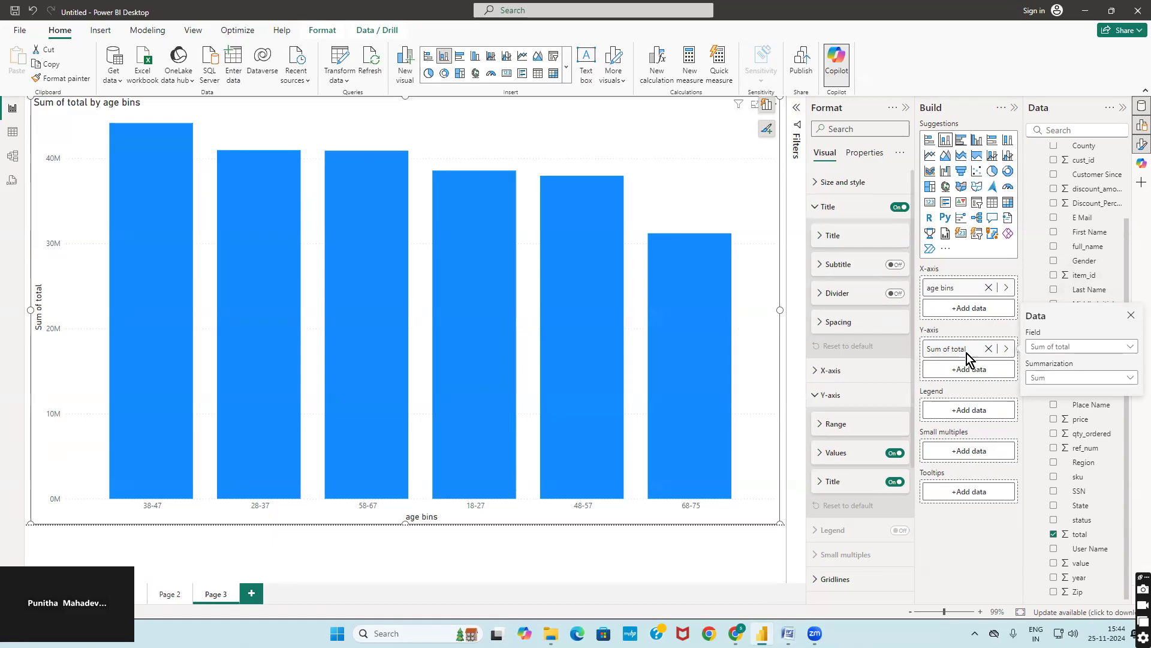
click(953, 541)
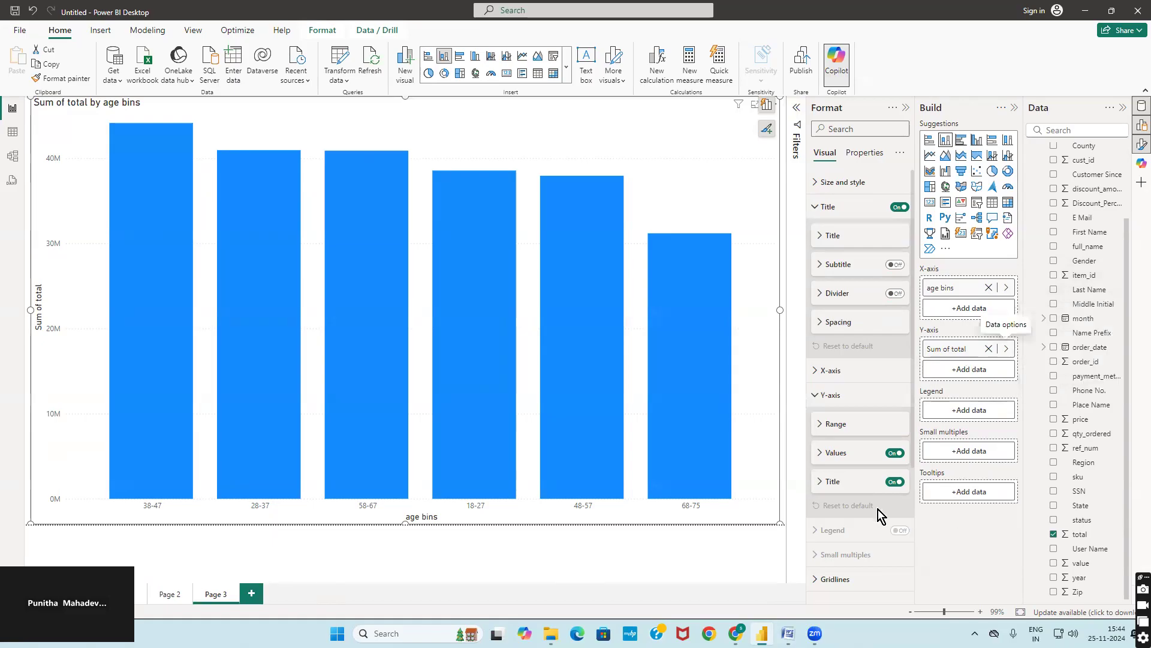
scroll(866, 542, down, 2)
scroll(866, 543, down, 1)
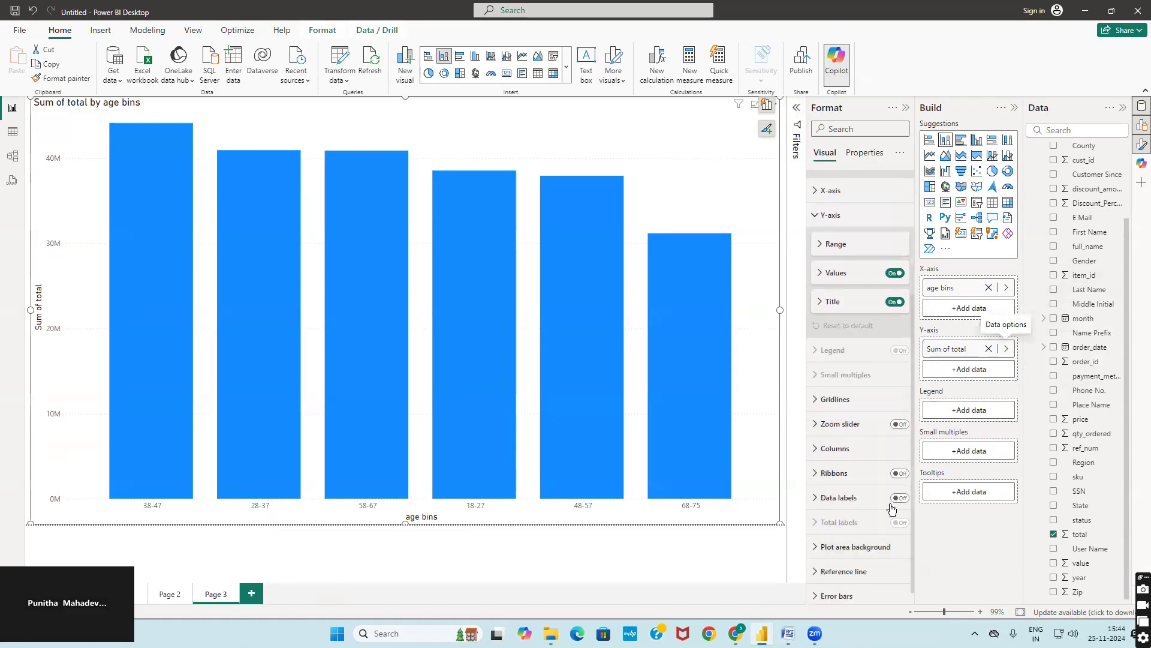
click(899, 498)
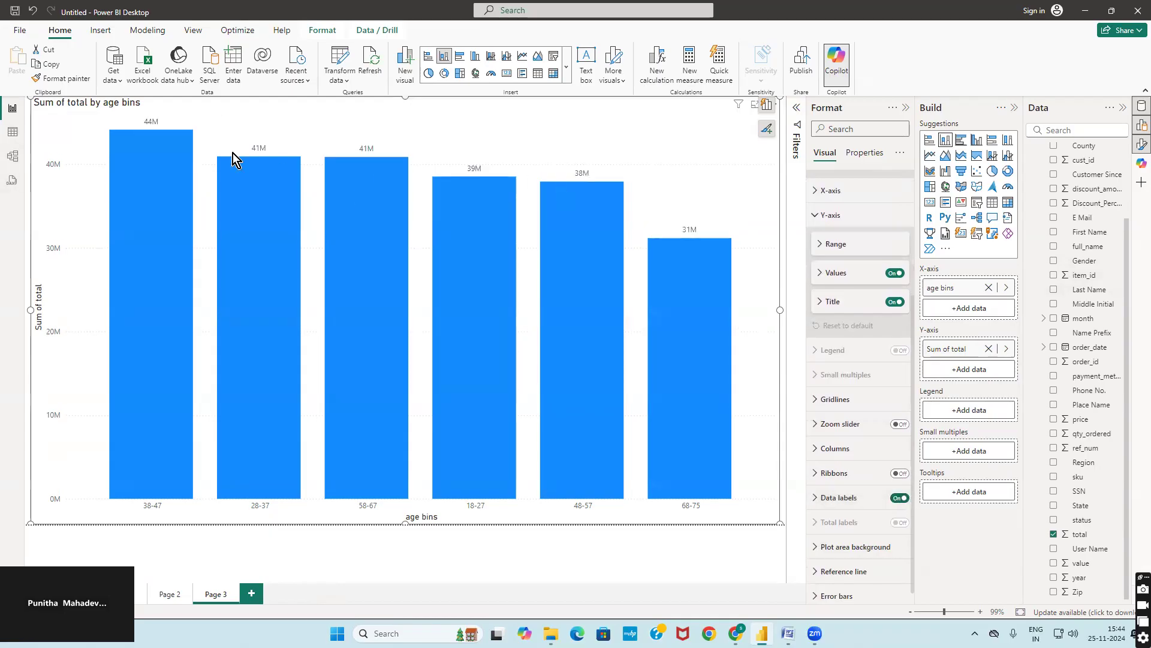
- Set the chart title to font size 24 and centre it
scroll(870, 283, up, 1)
scroll(870, 282, up, 3)
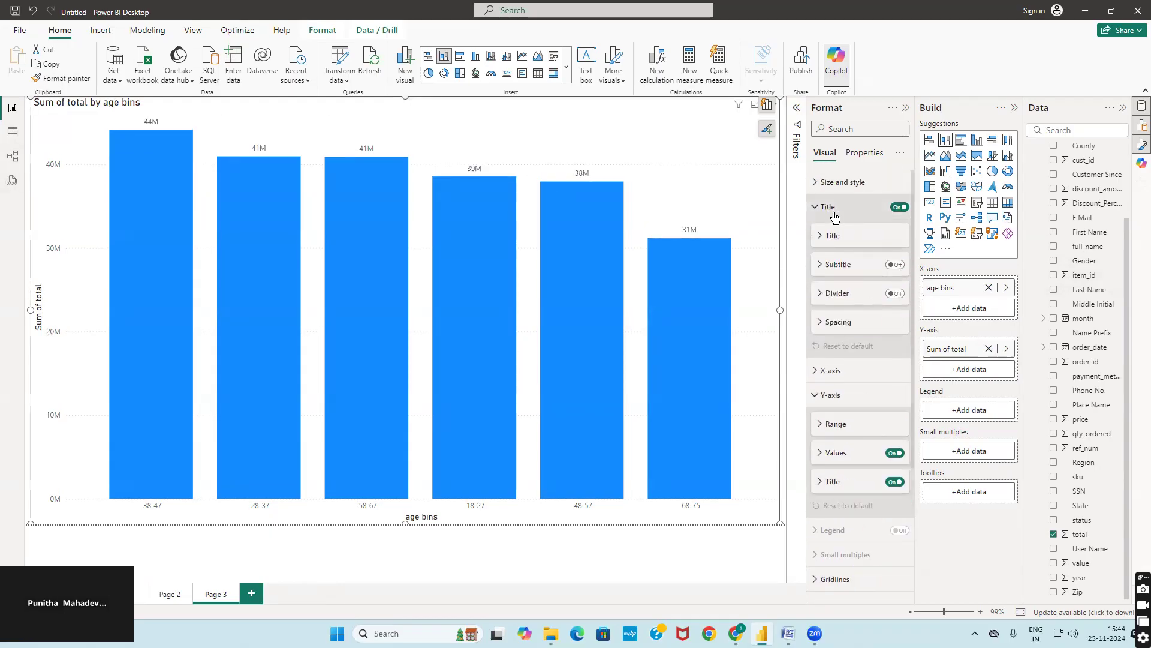
click(833, 235)
click(874, 325)
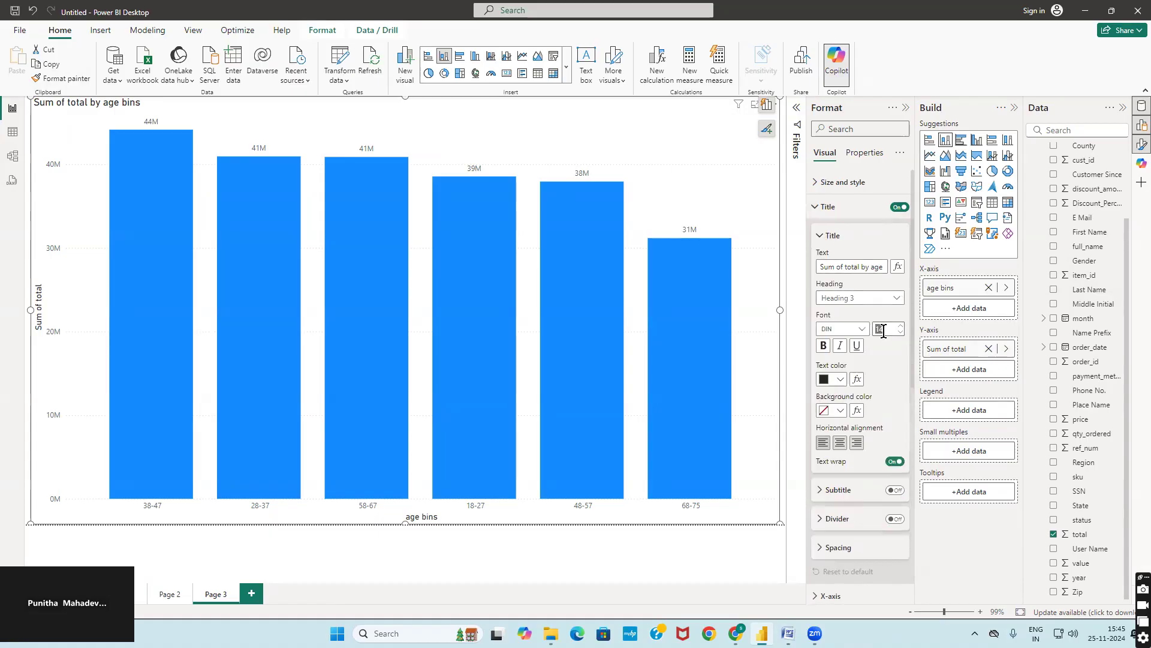
click(840, 442)
click(825, 235)
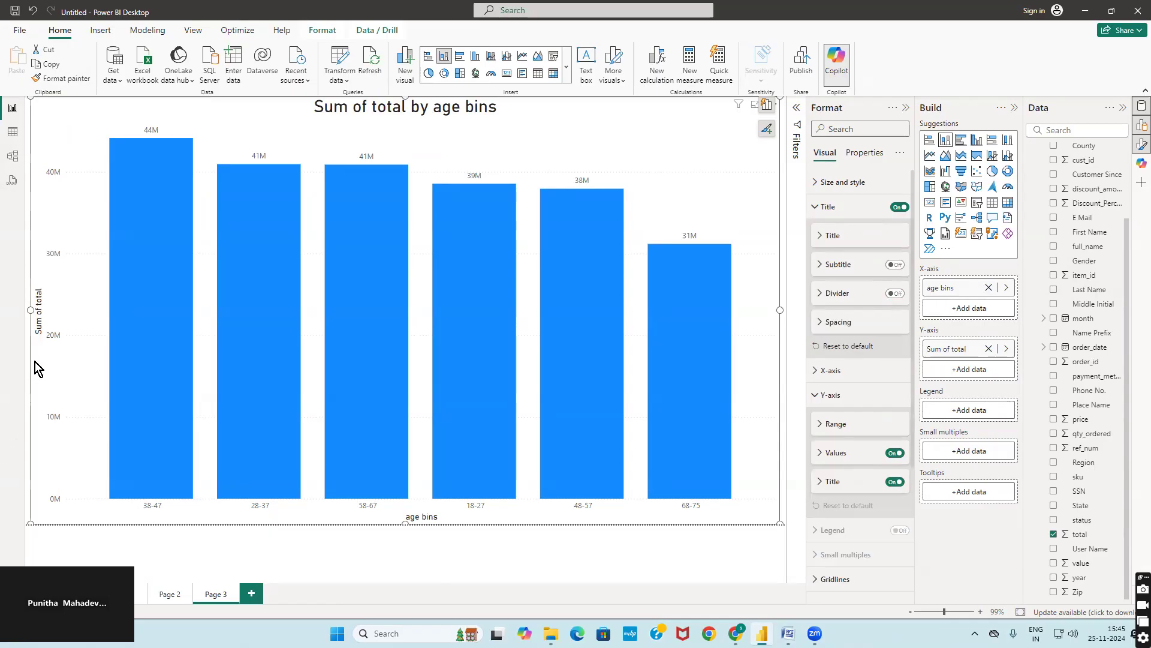
mouse_move(715, 444)
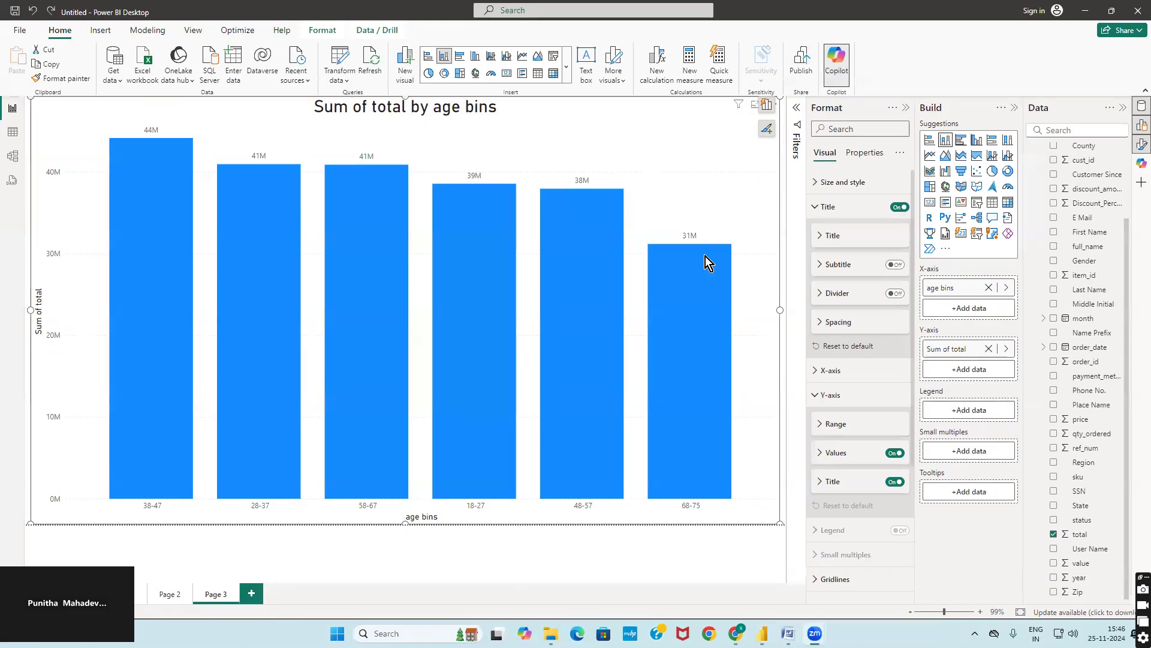
- Sort the chart axis by age bins in ascending order, from 18-27 to 68-75
click(779, 103)
mouse_move(807, 189)
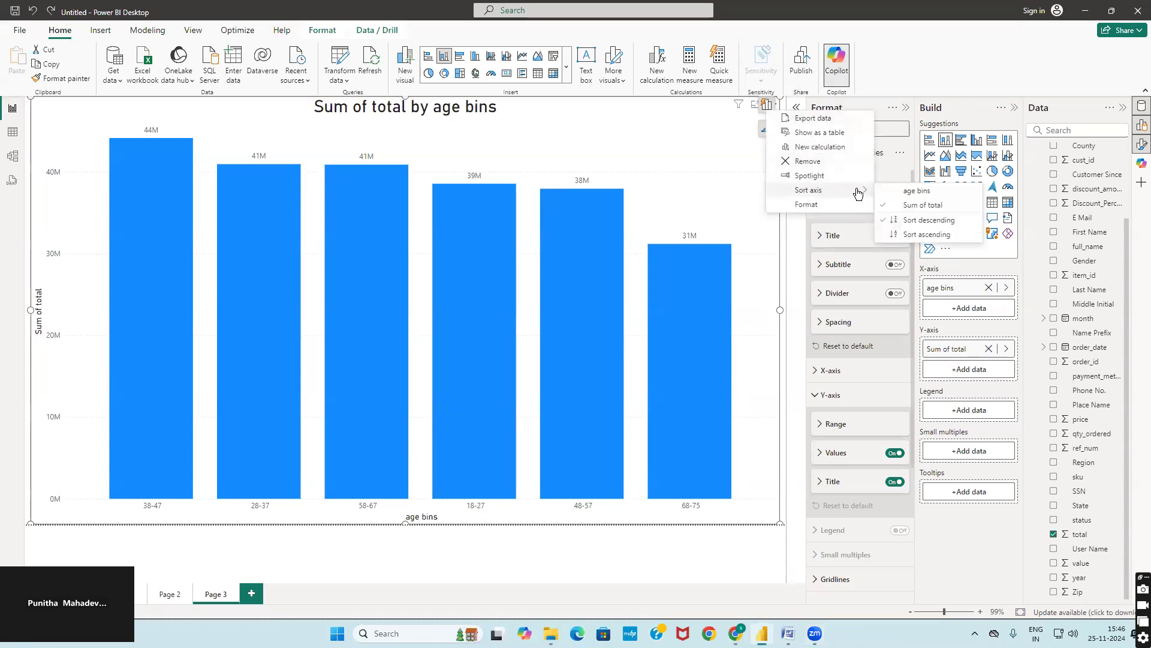
click(893, 192)
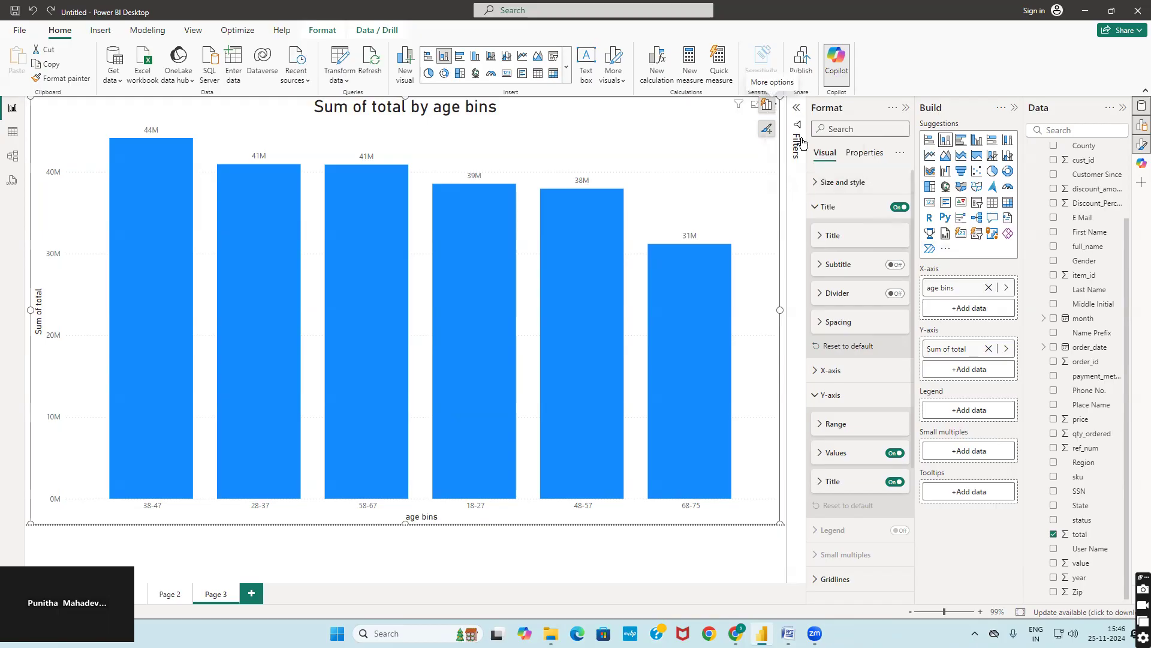
click(779, 103)
mouse_move(808, 189)
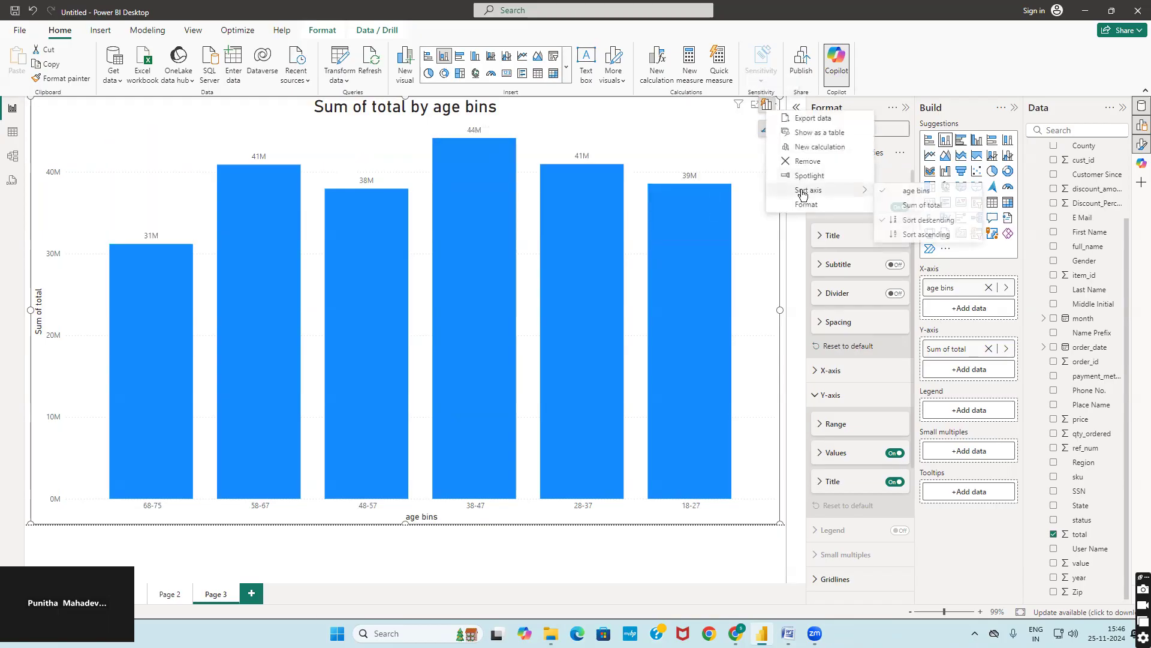
click(887, 235)
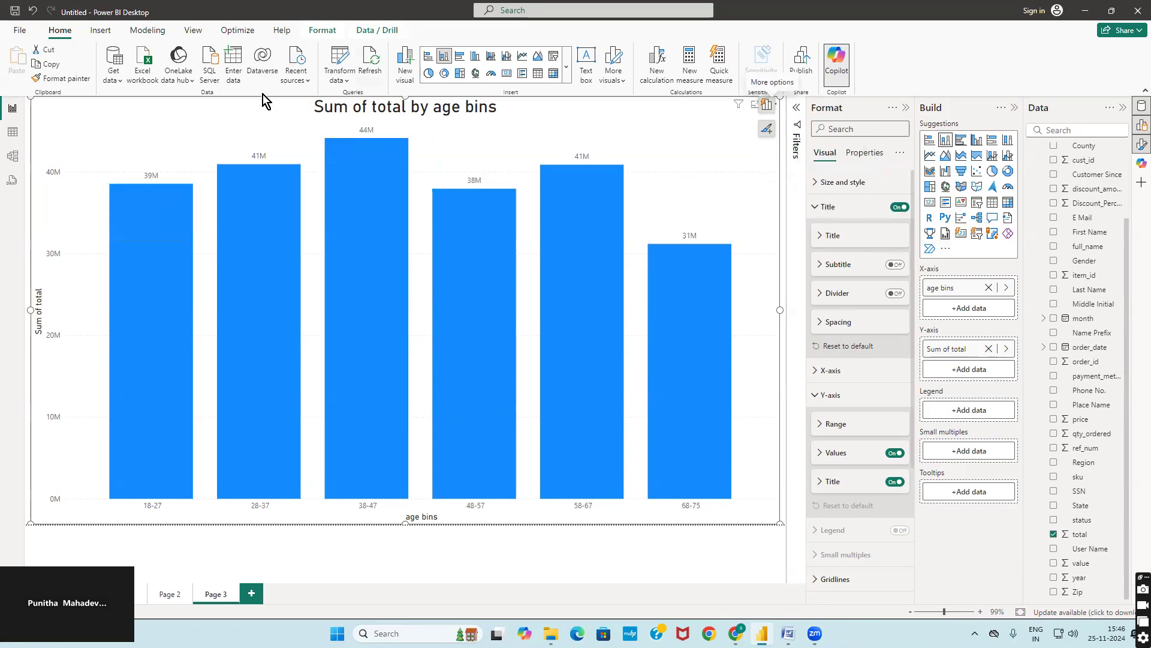